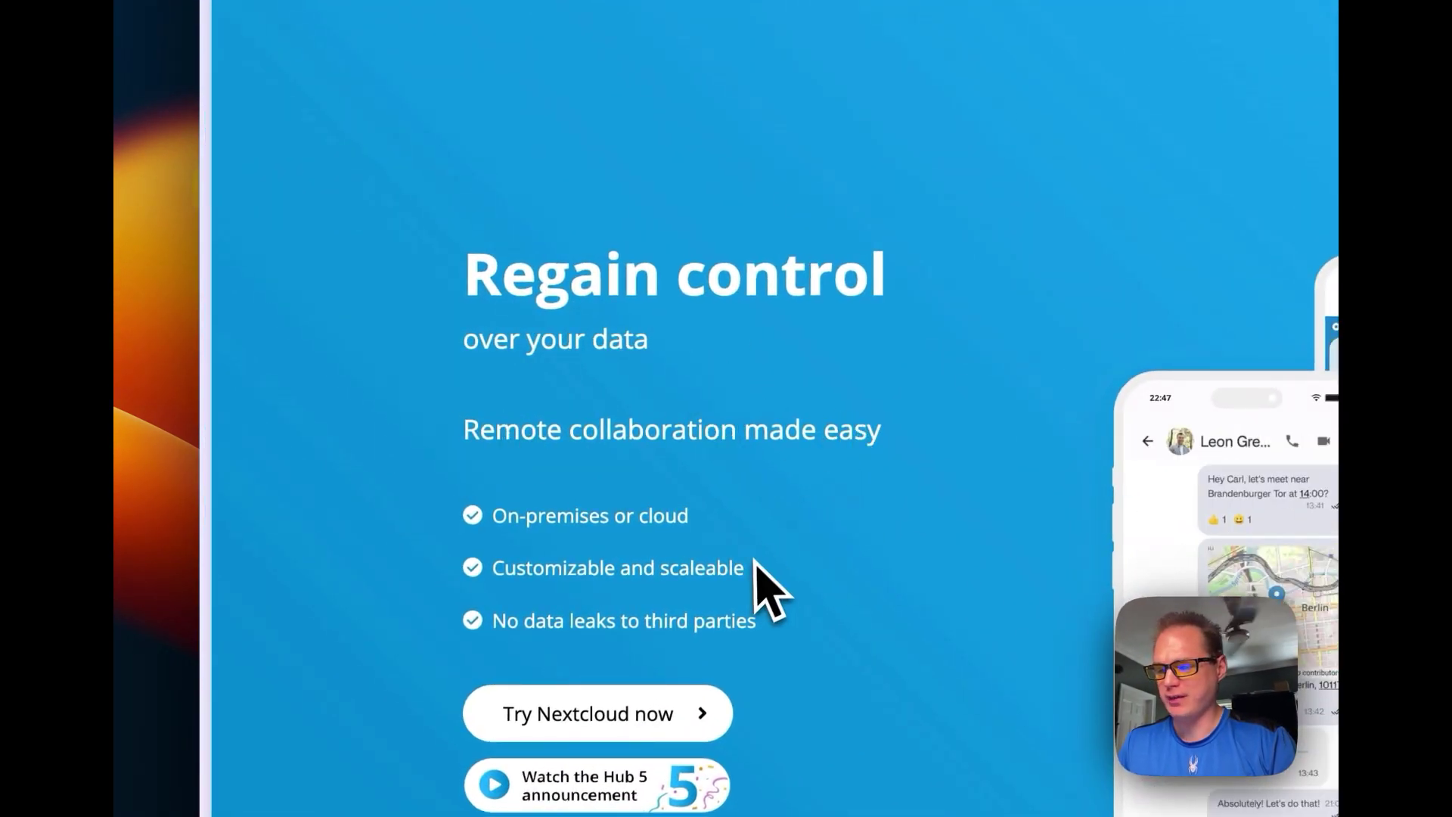
# Scroll down the Nextcloud homepage and expand the Talk, Groupware and Office descriptions.
pyautogui.scroll(-5, 767, 575)
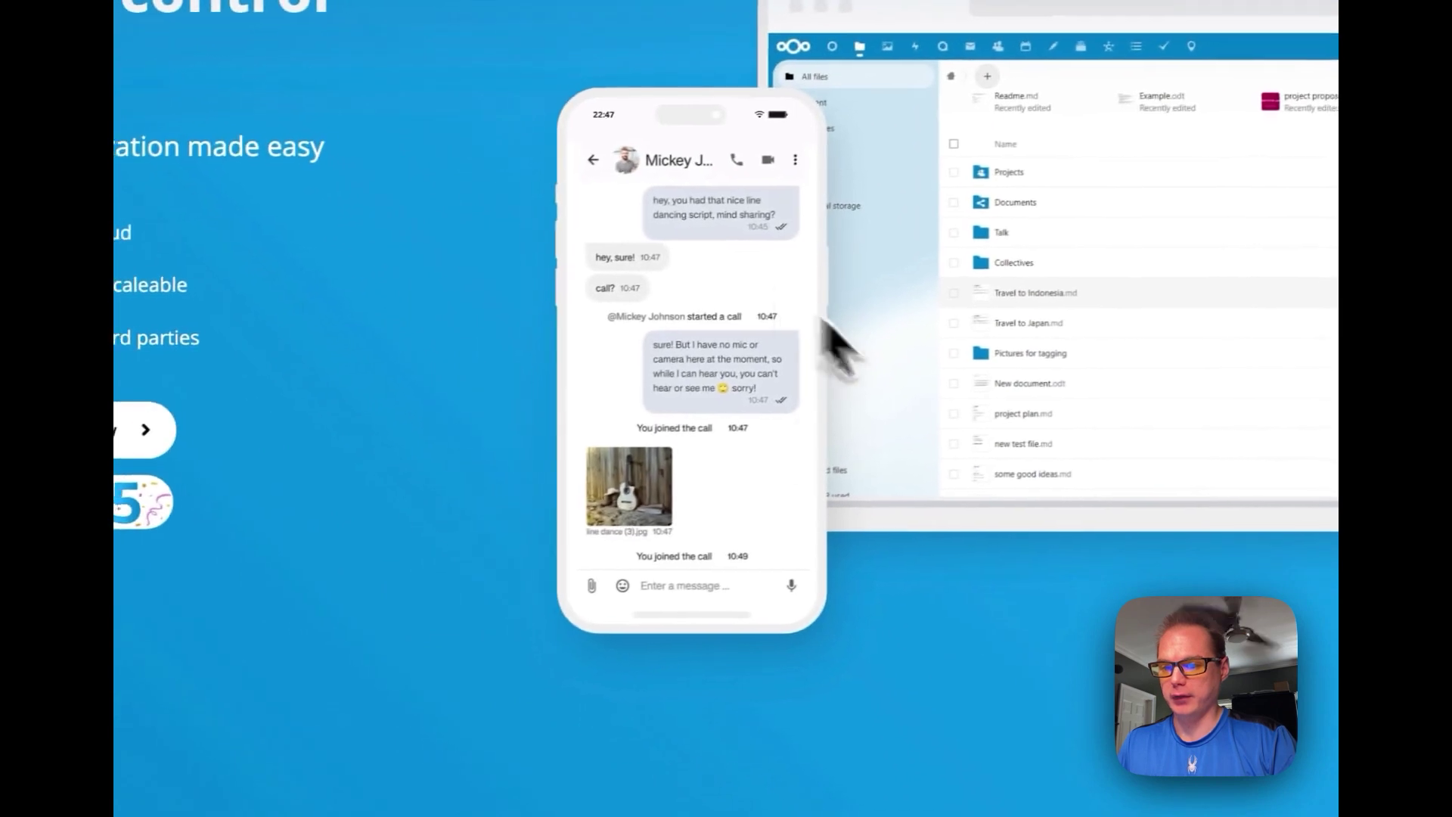
pyautogui.scroll(-10, 503, 665)
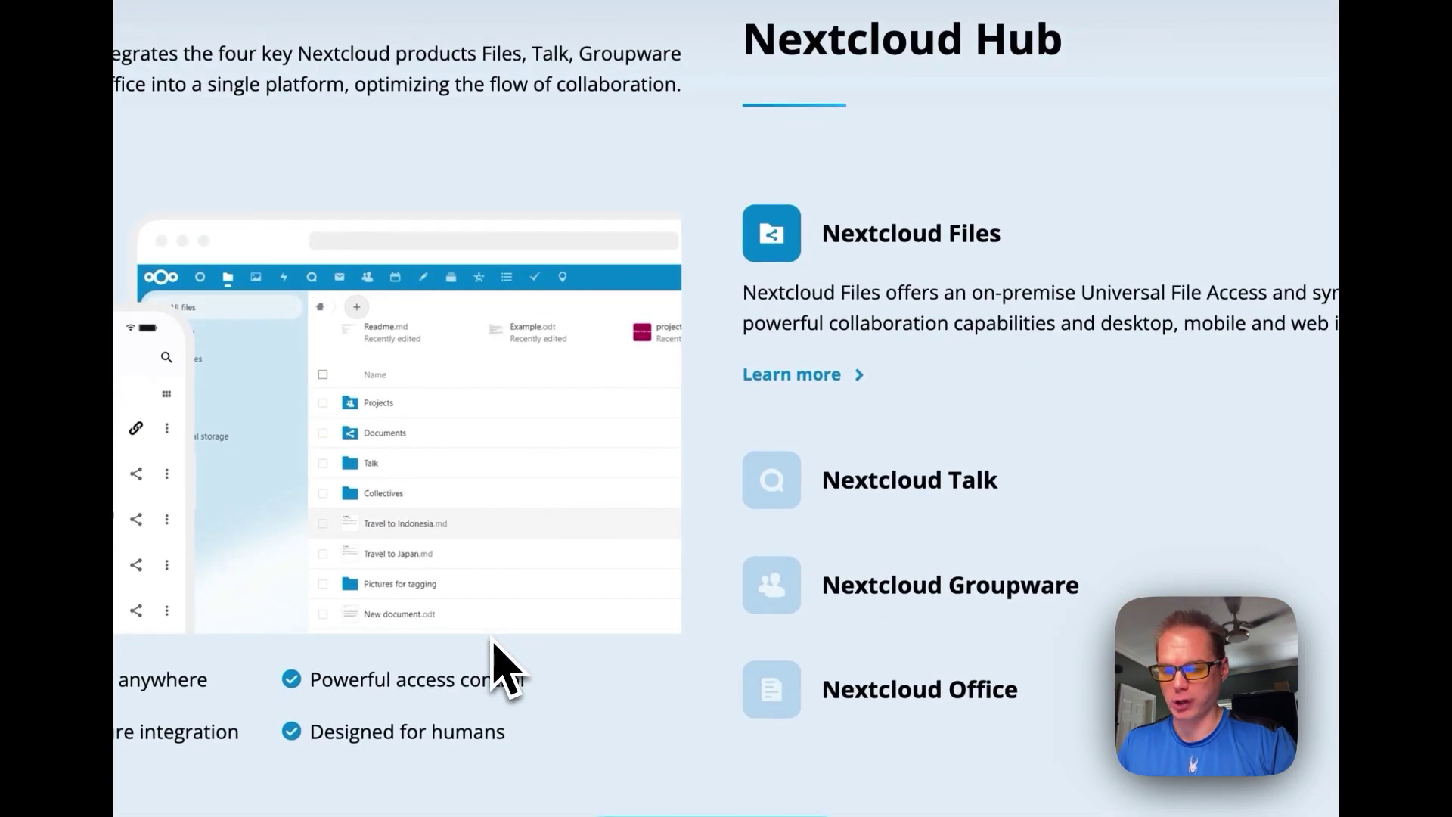
pyautogui.scroll(-1, 495, 642)
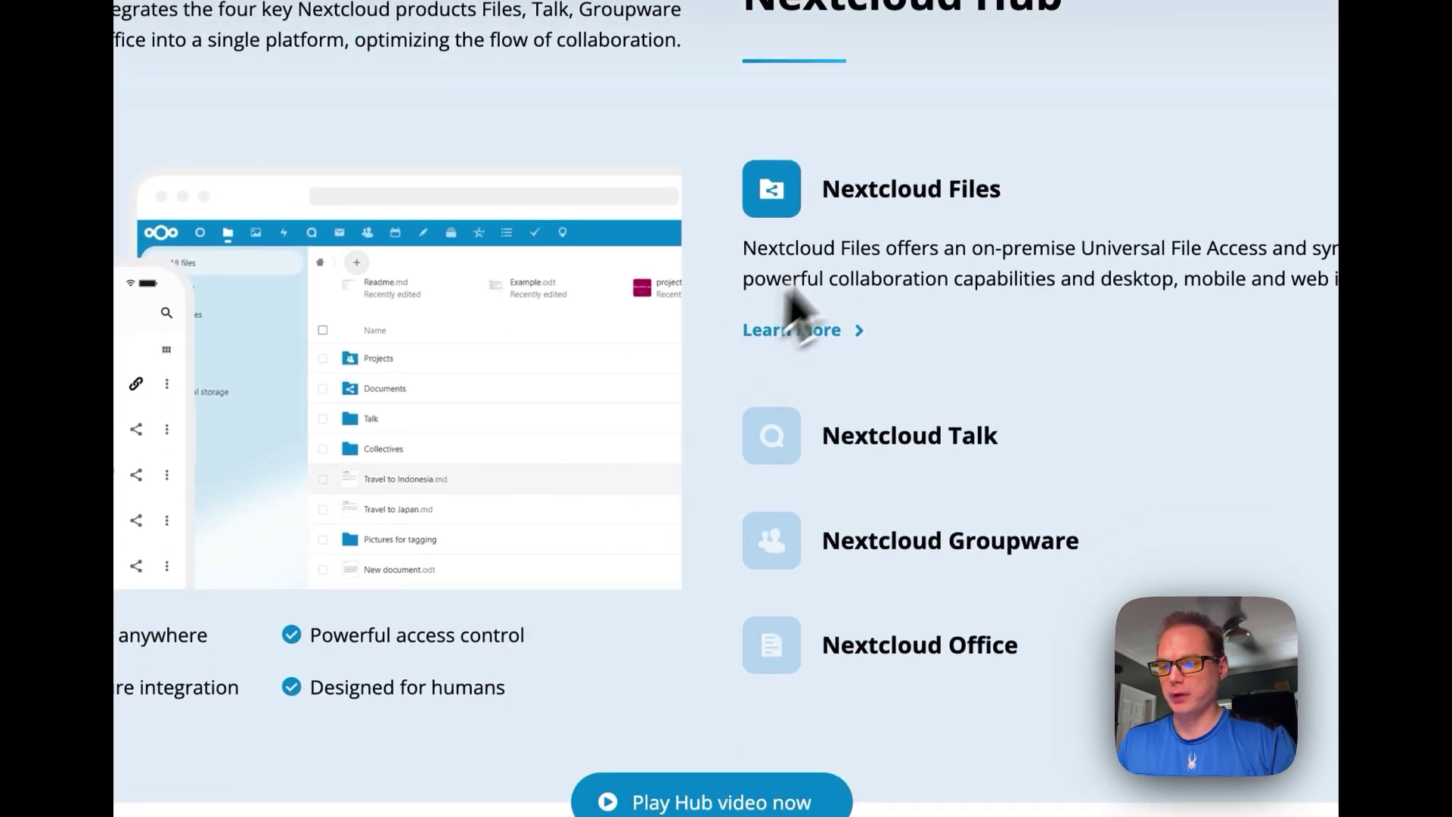
pyautogui.click(864, 457)
pyautogui.click(874, 584)
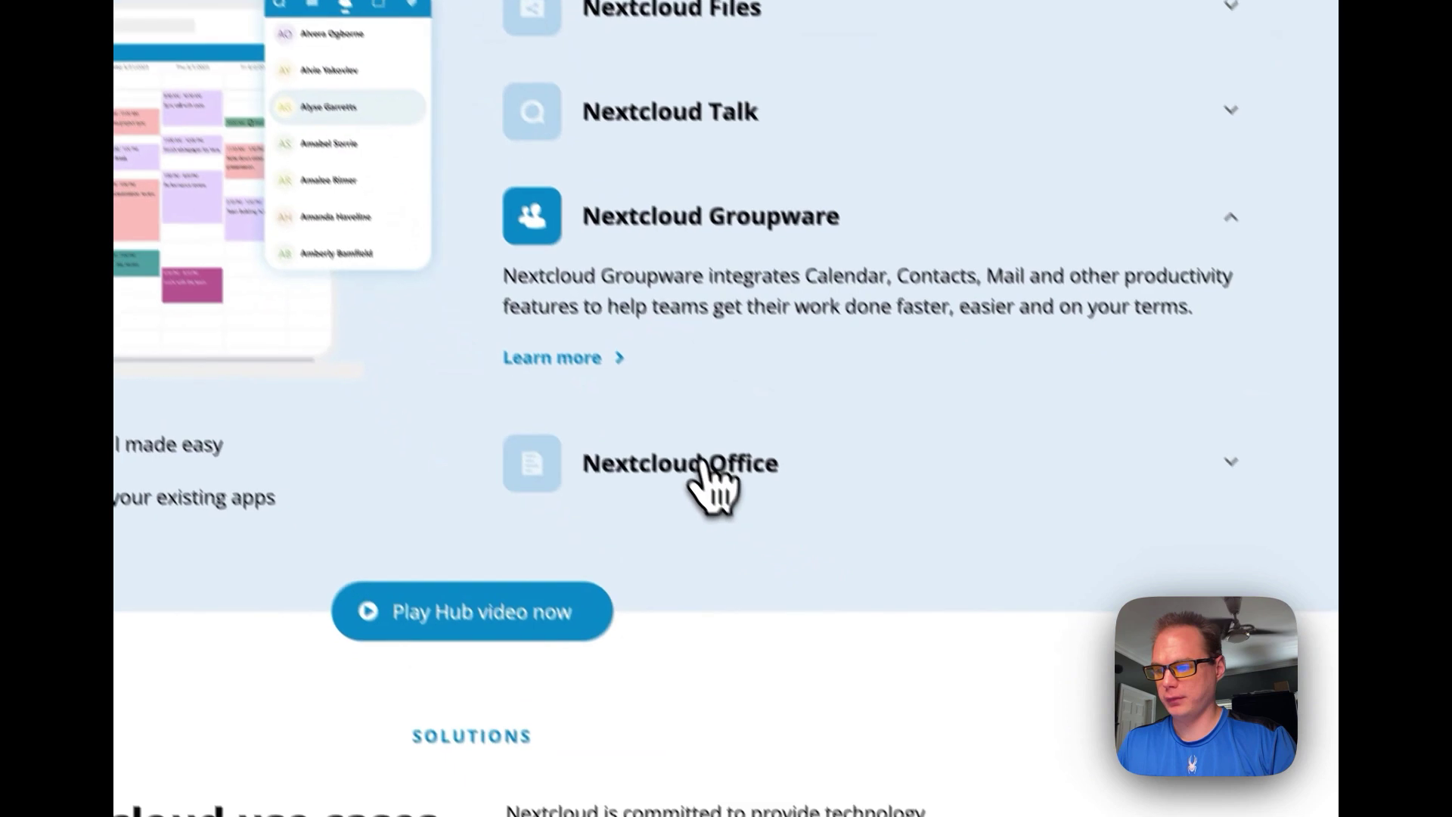
pyautogui.click(877, 651)
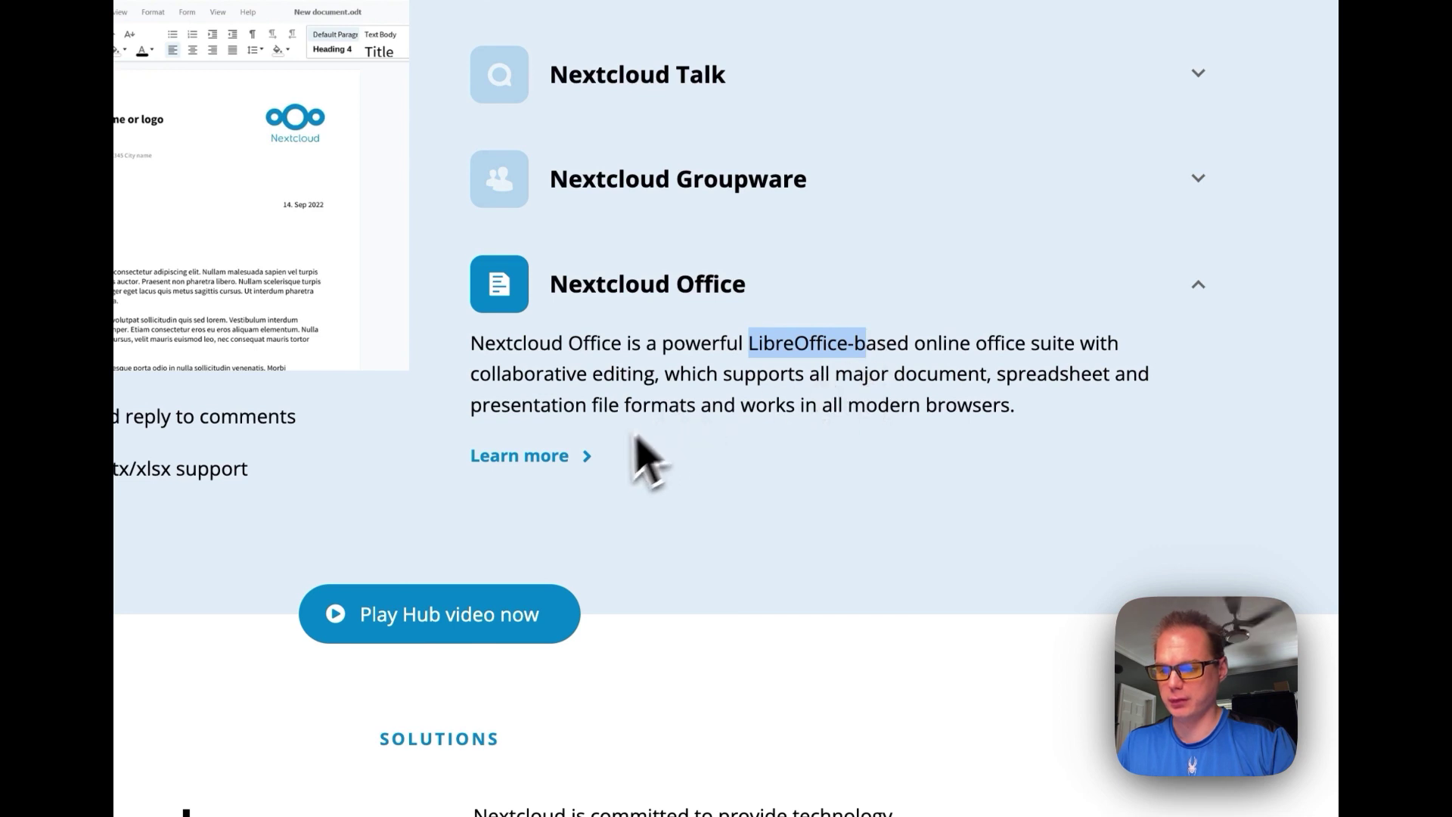
# Open the Compare page and scroll through the feature table against other cloud services.
pyautogui.scroll(-10, 582, 530)
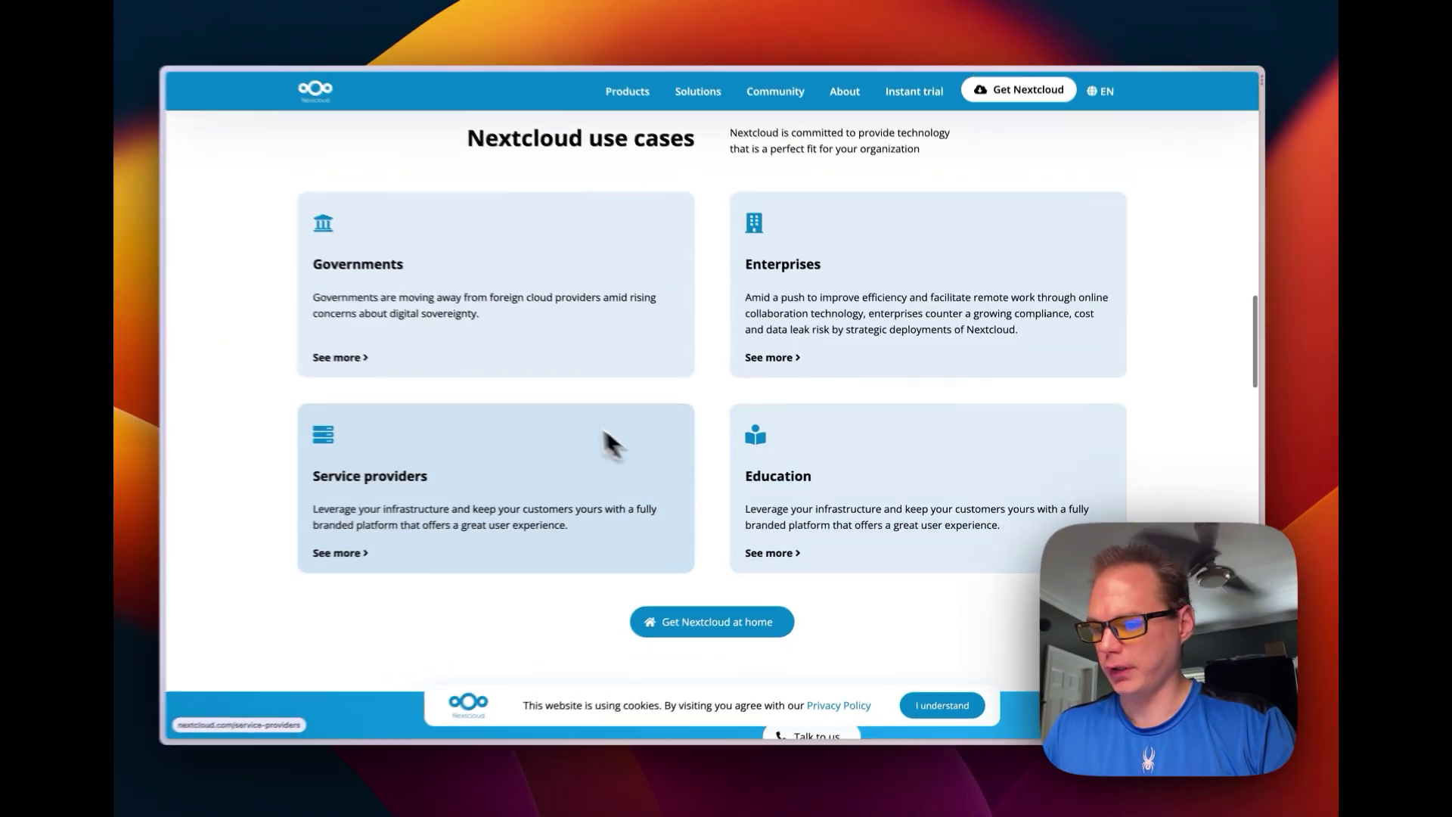
pyautogui.scroll(-10, 694, 331)
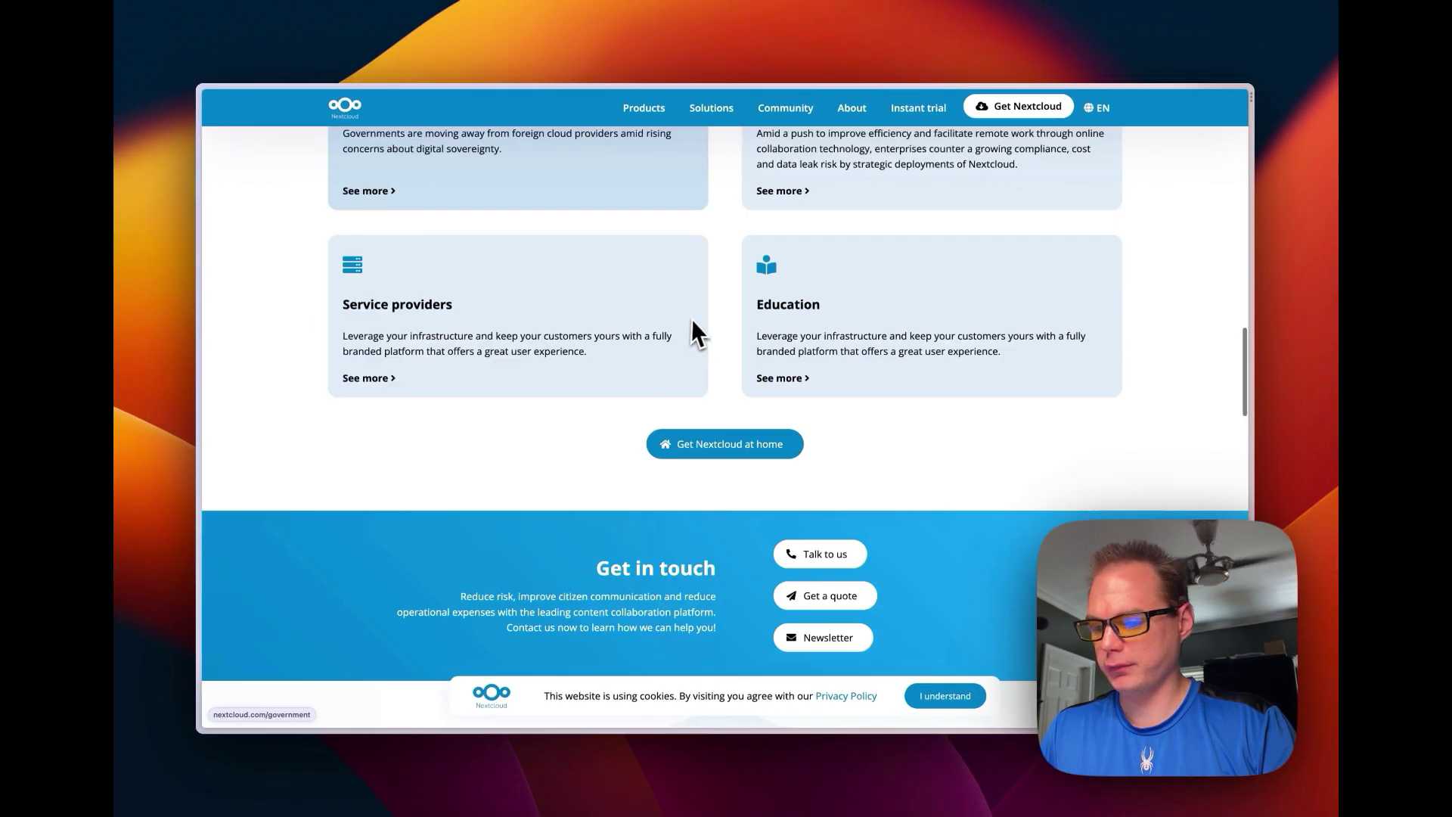
pyautogui.scroll(-2, 697, 320)
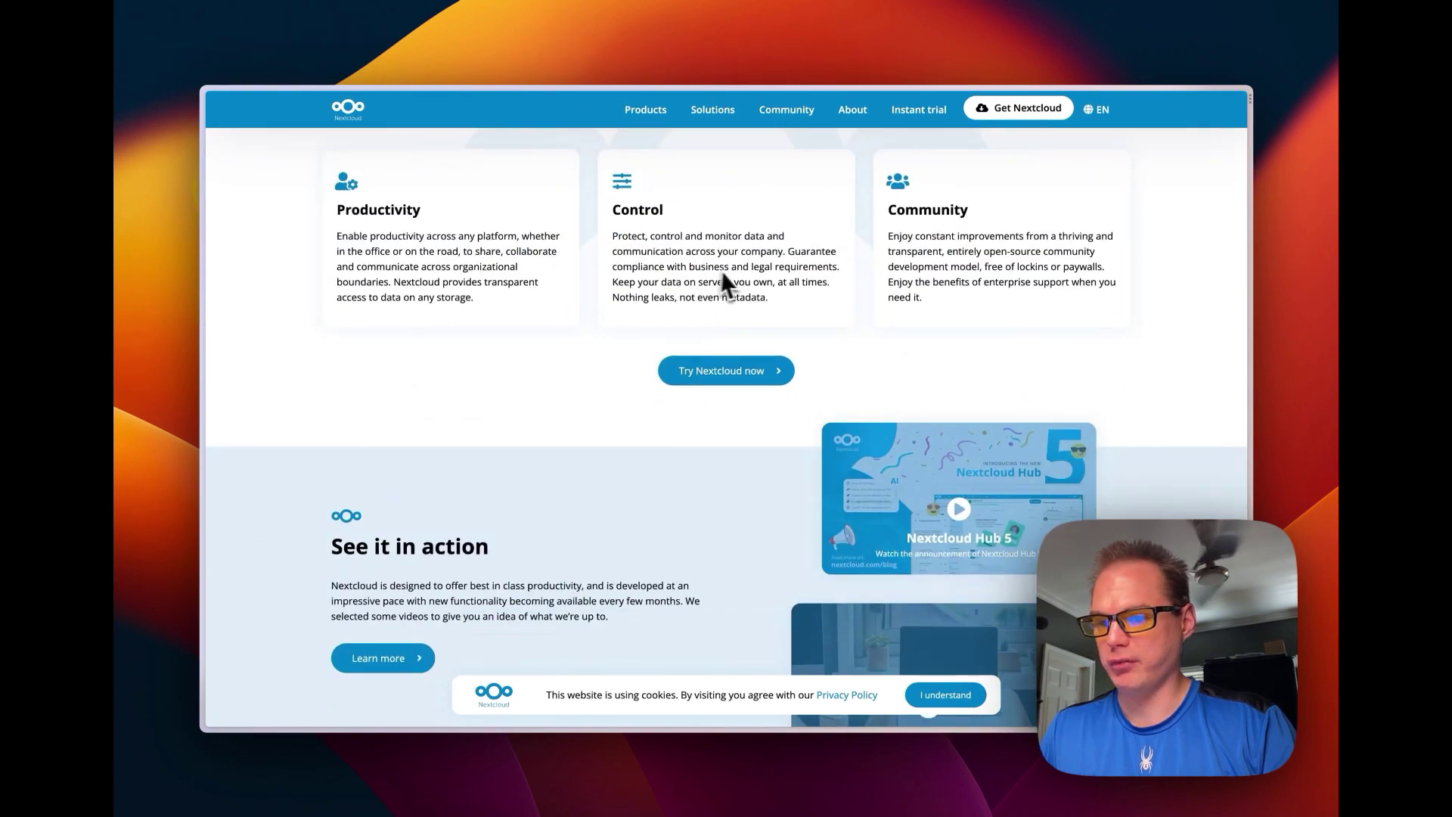
pyautogui.scroll(-8, 771, 431)
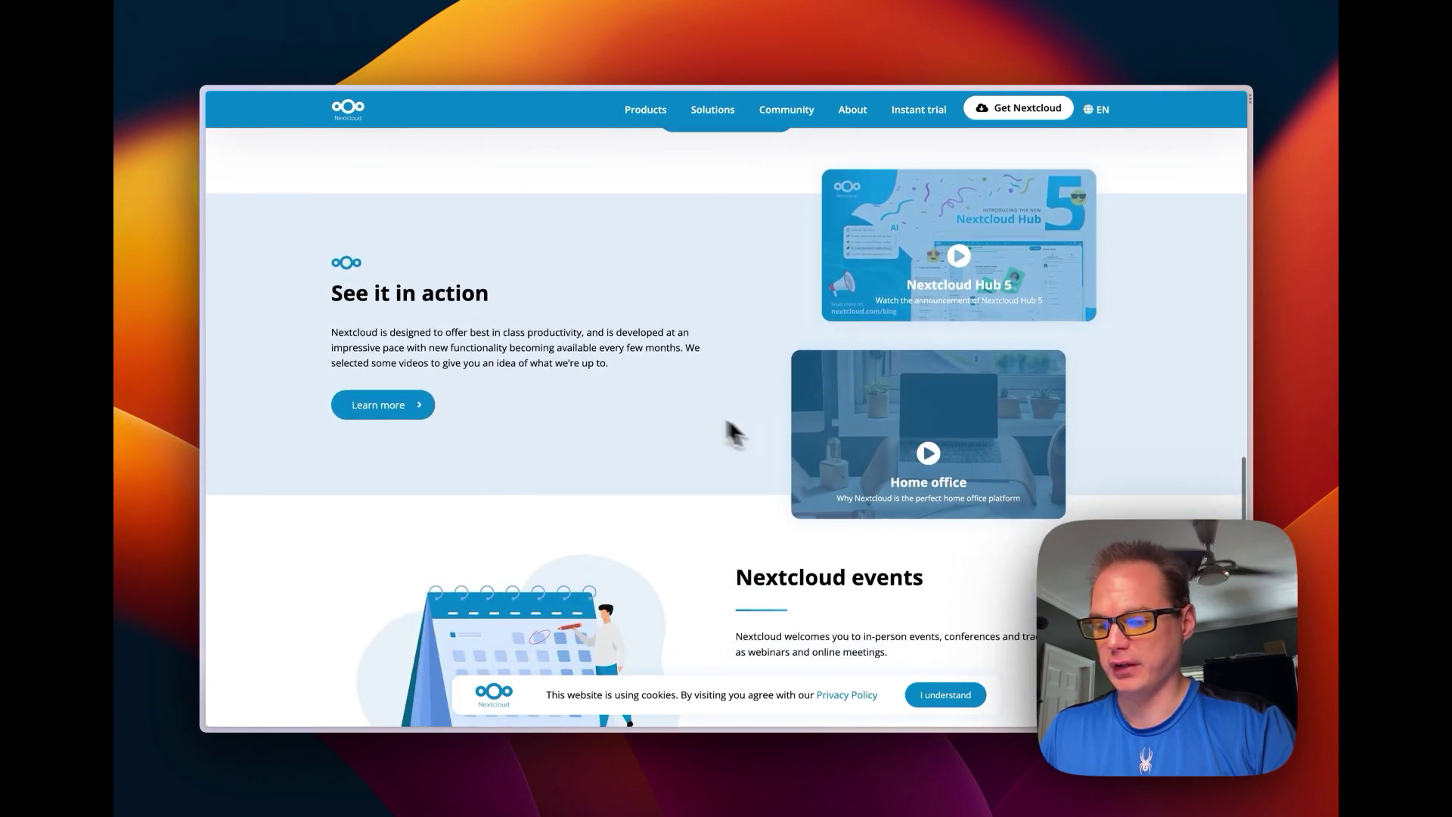
pyautogui.scroll(-15, 660, 359)
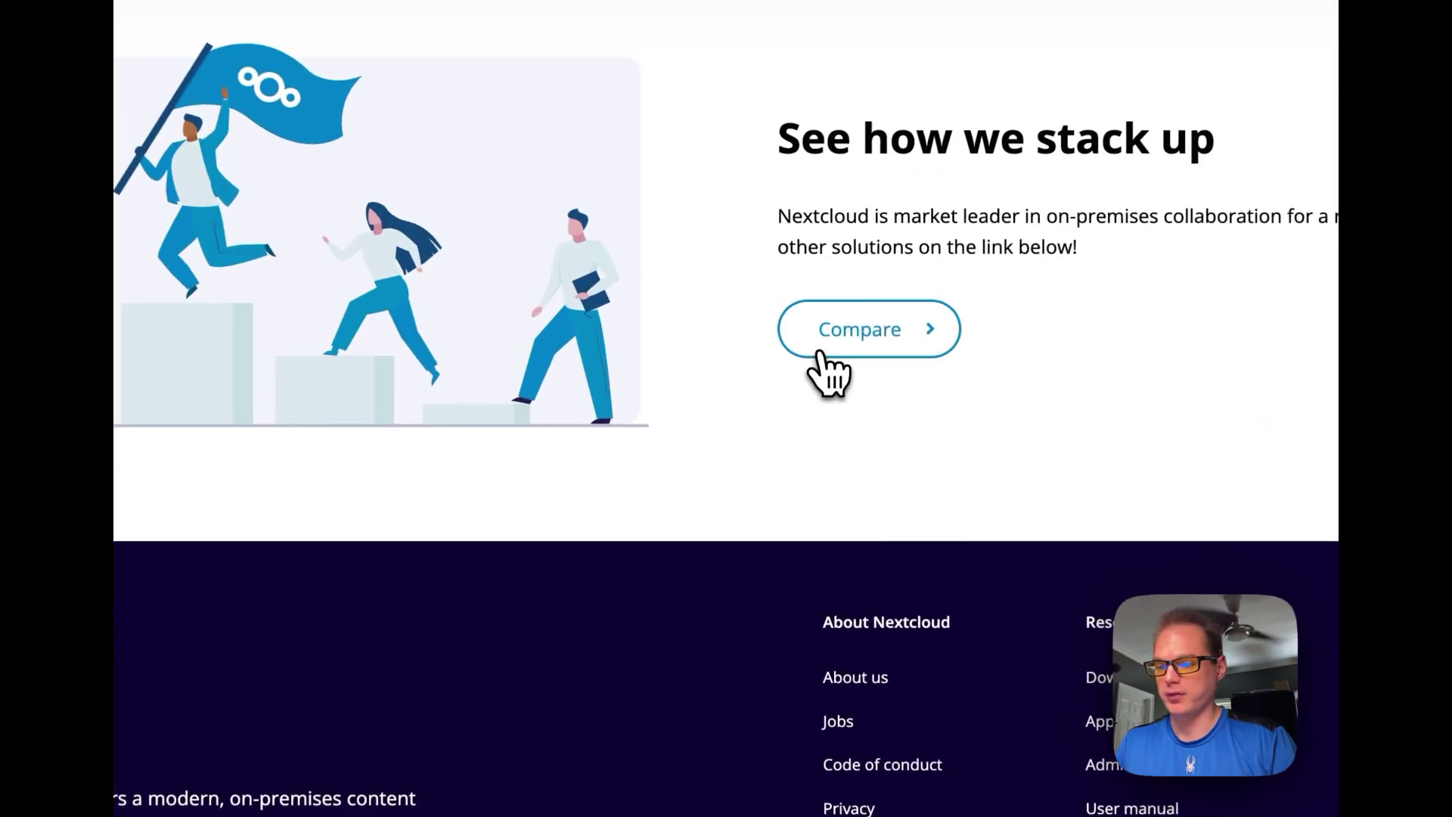
pyautogui.click(779, 297)
pyautogui.scroll(-15, 801, 476)
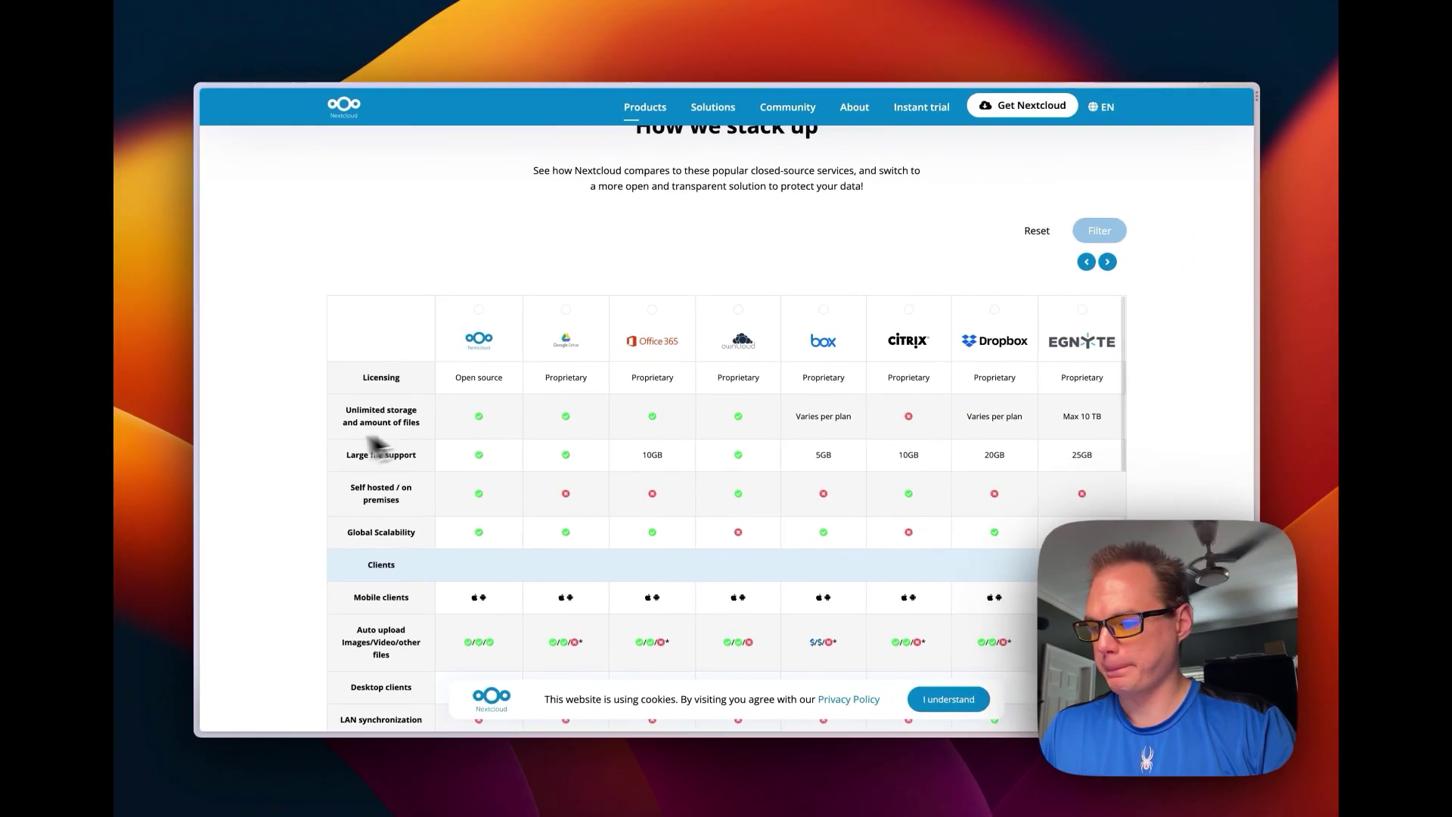
pyautogui.scroll(-3, 325, 447)
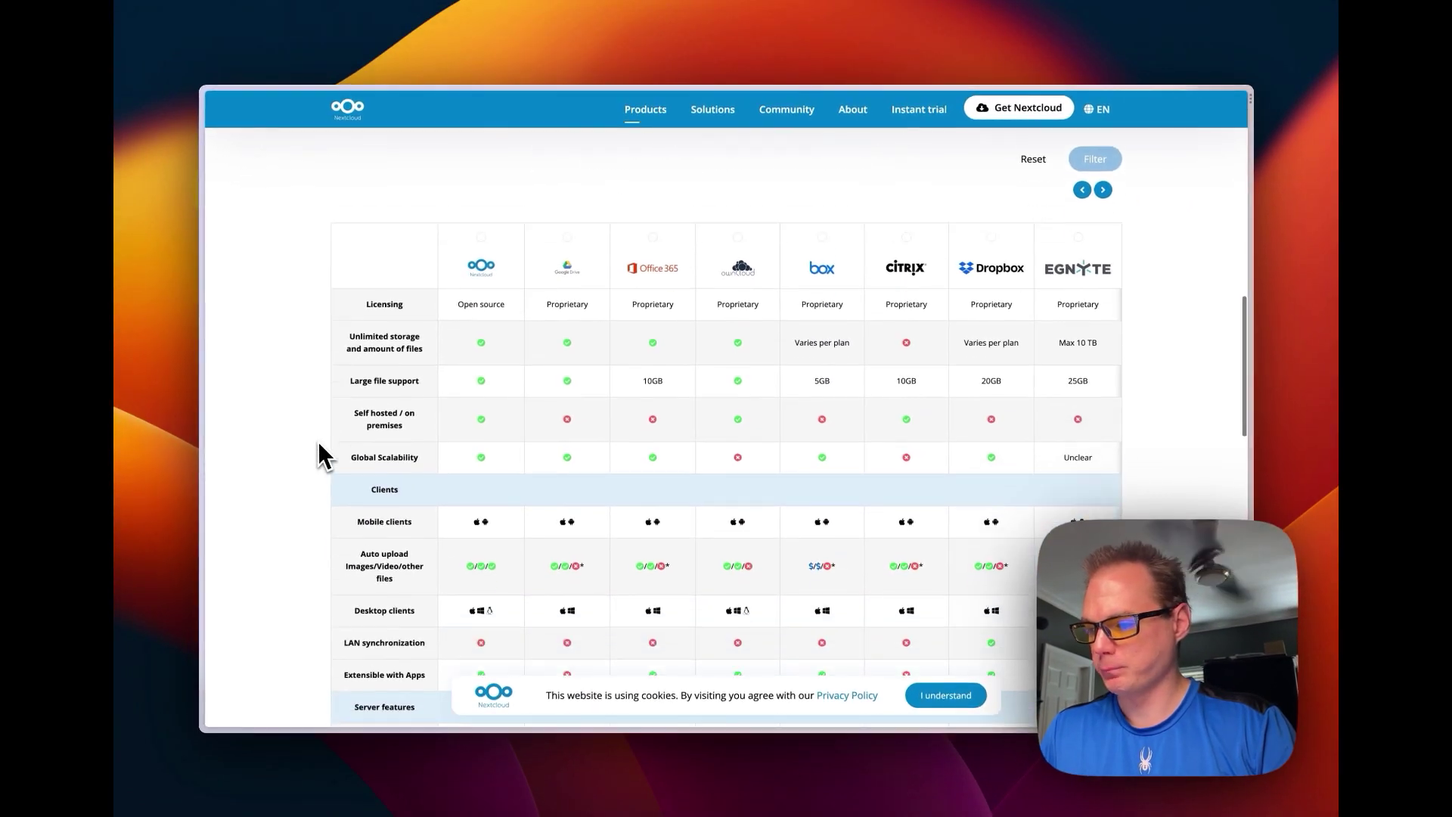
pyautogui.scroll(-6, 388, 363)
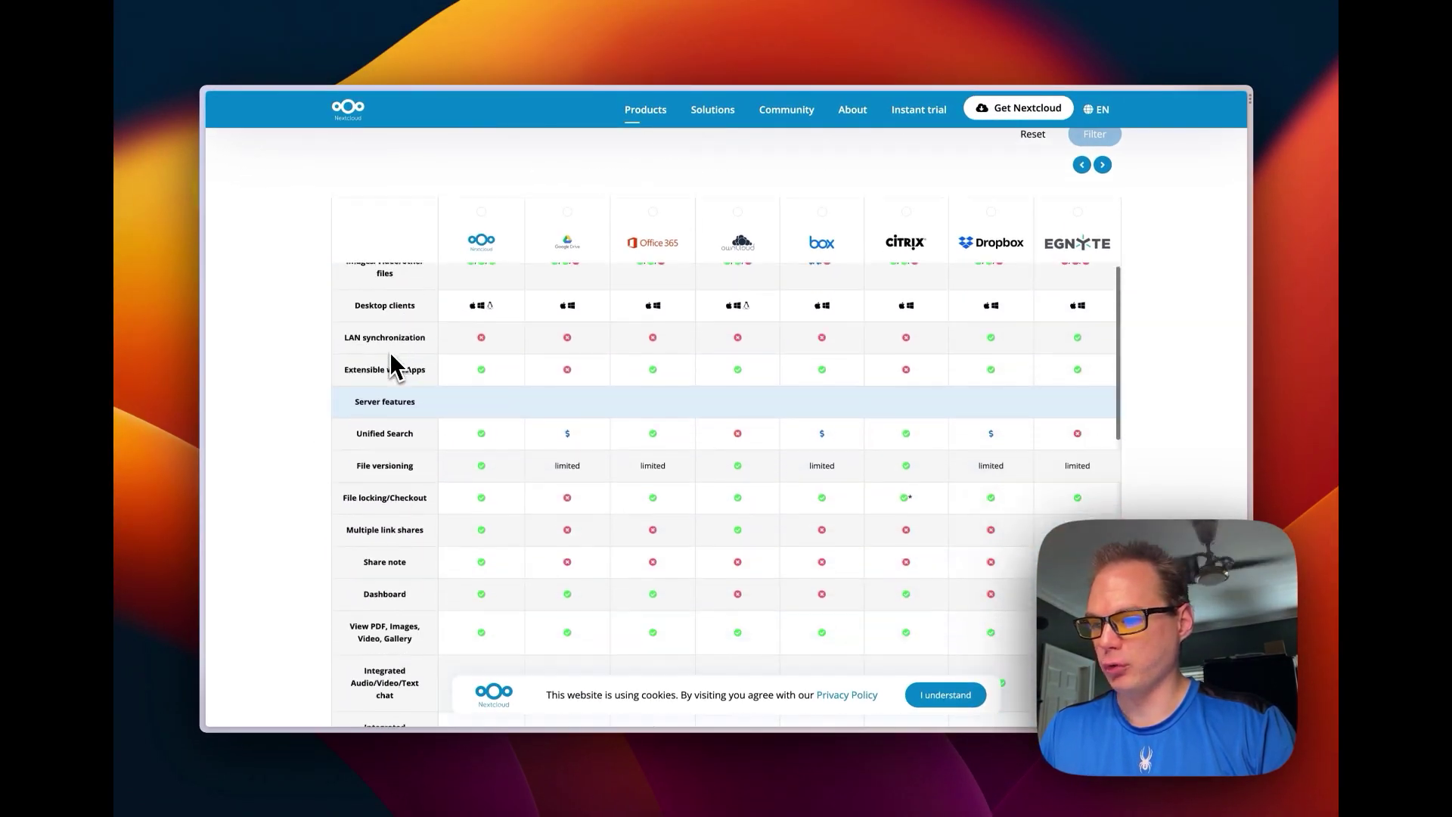
pyautogui.scroll(-10, 389, 352)
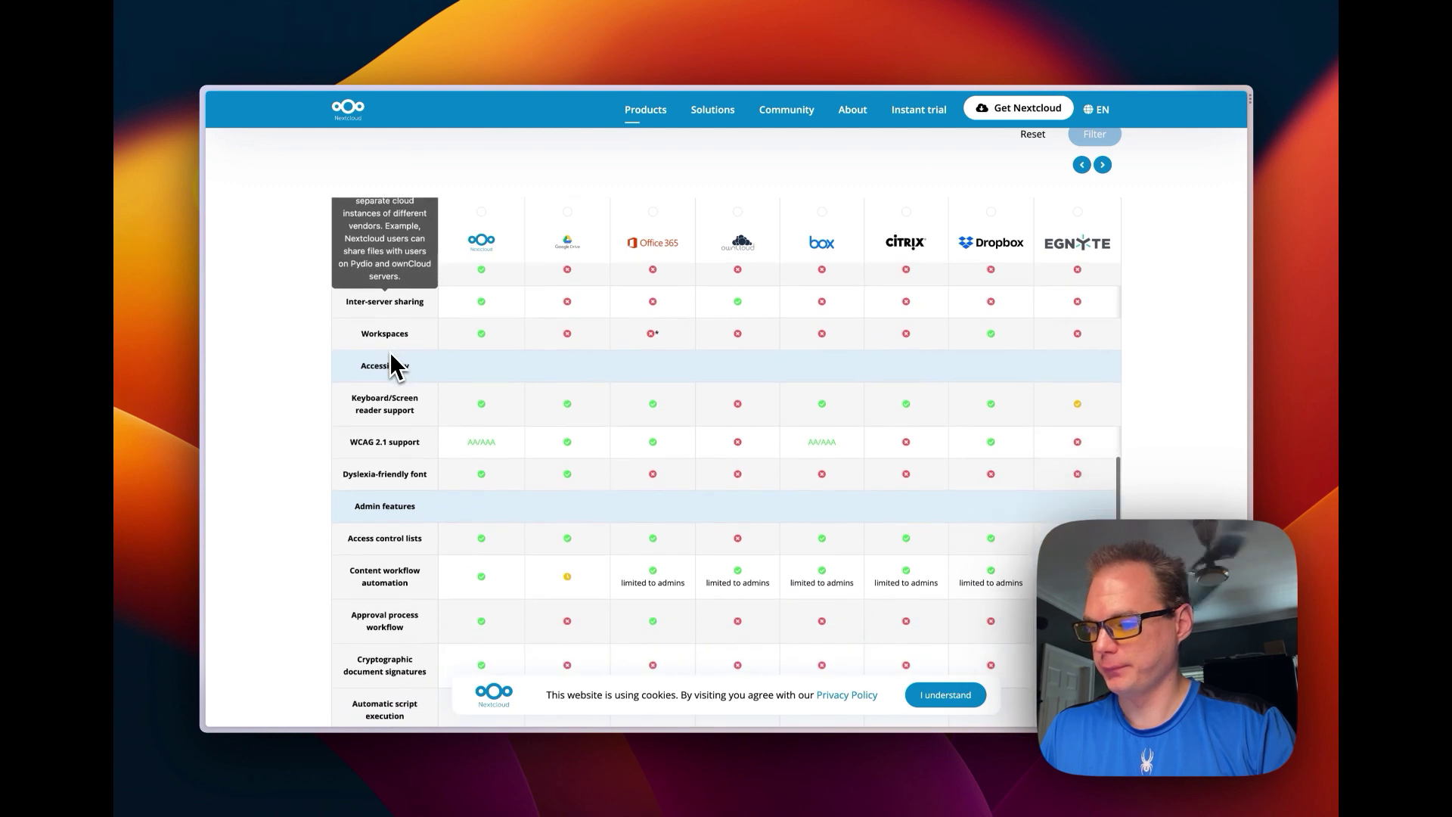
pyautogui.scroll(-10, 388, 352)
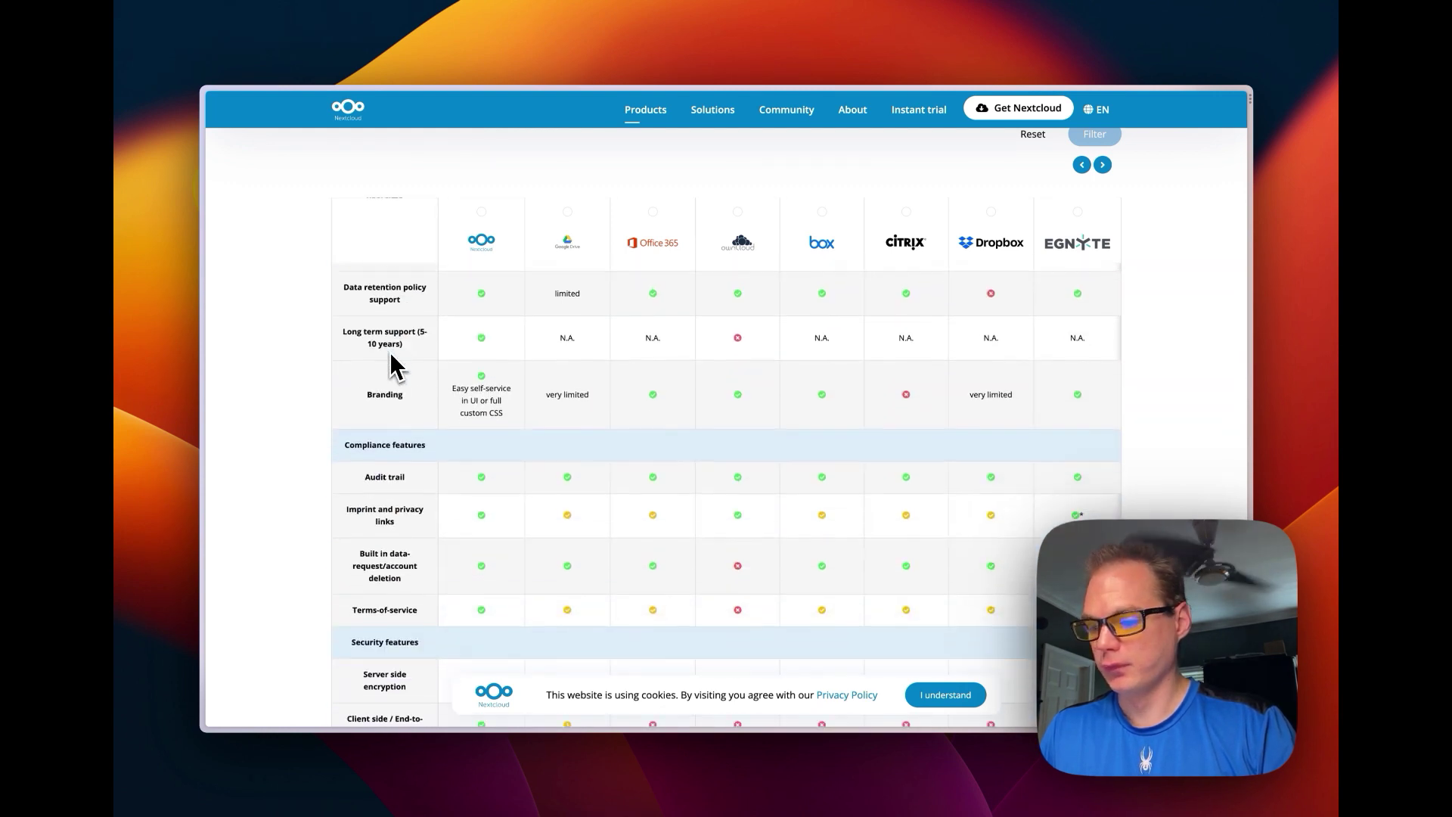
pyautogui.scroll(-3, 388, 352)
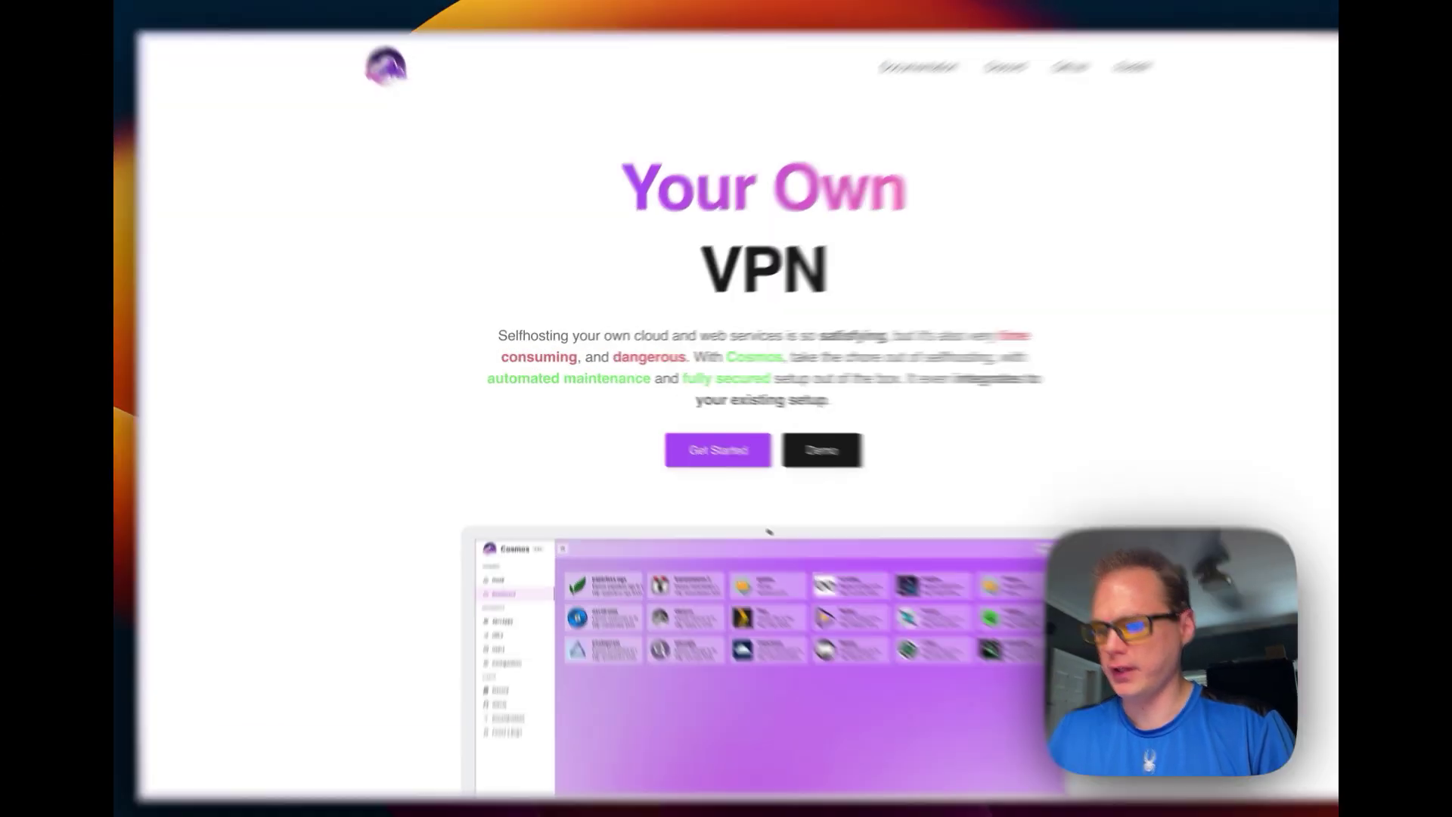
# Highlight the selfhosting and fully-secured-setup phrases, then read down to 'How does Cosmos protect me?'.
pyautogui.moveTo(500, 337); pyautogui.dragTo(766, 337)
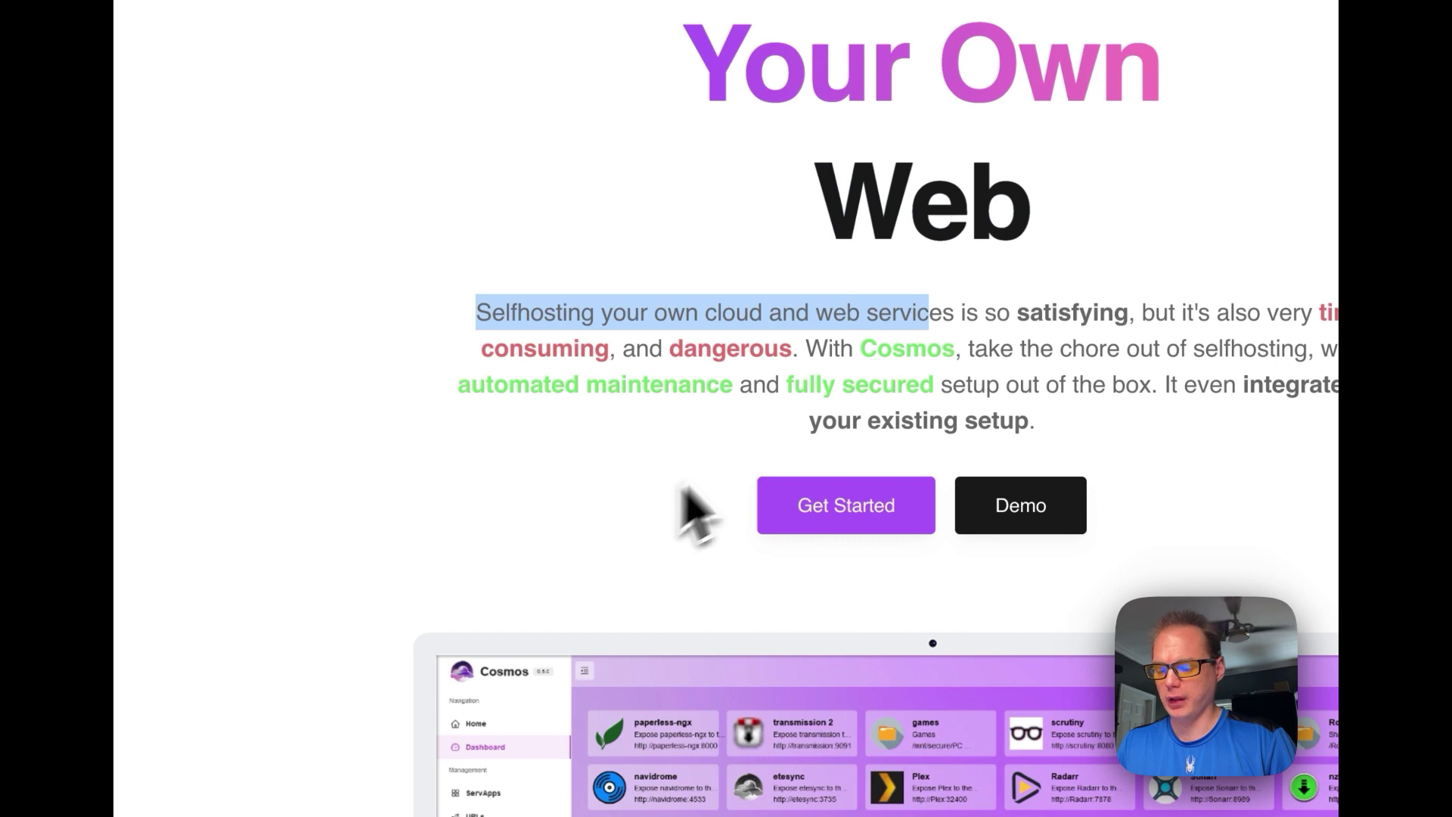
pyautogui.moveTo(786, 384); pyautogui.dragTo(1110, 384)
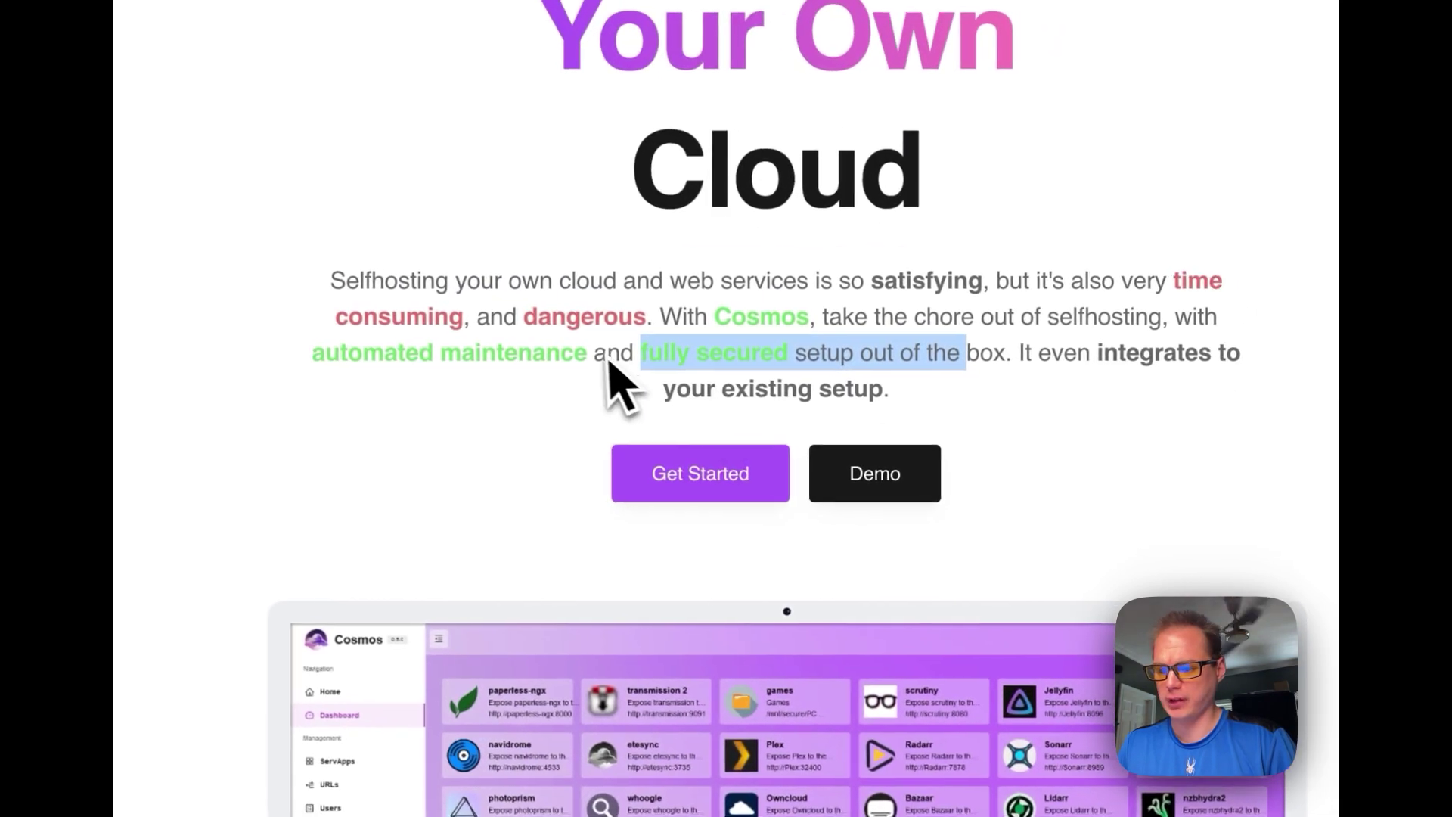
pyautogui.scroll(-10, 487, 479)
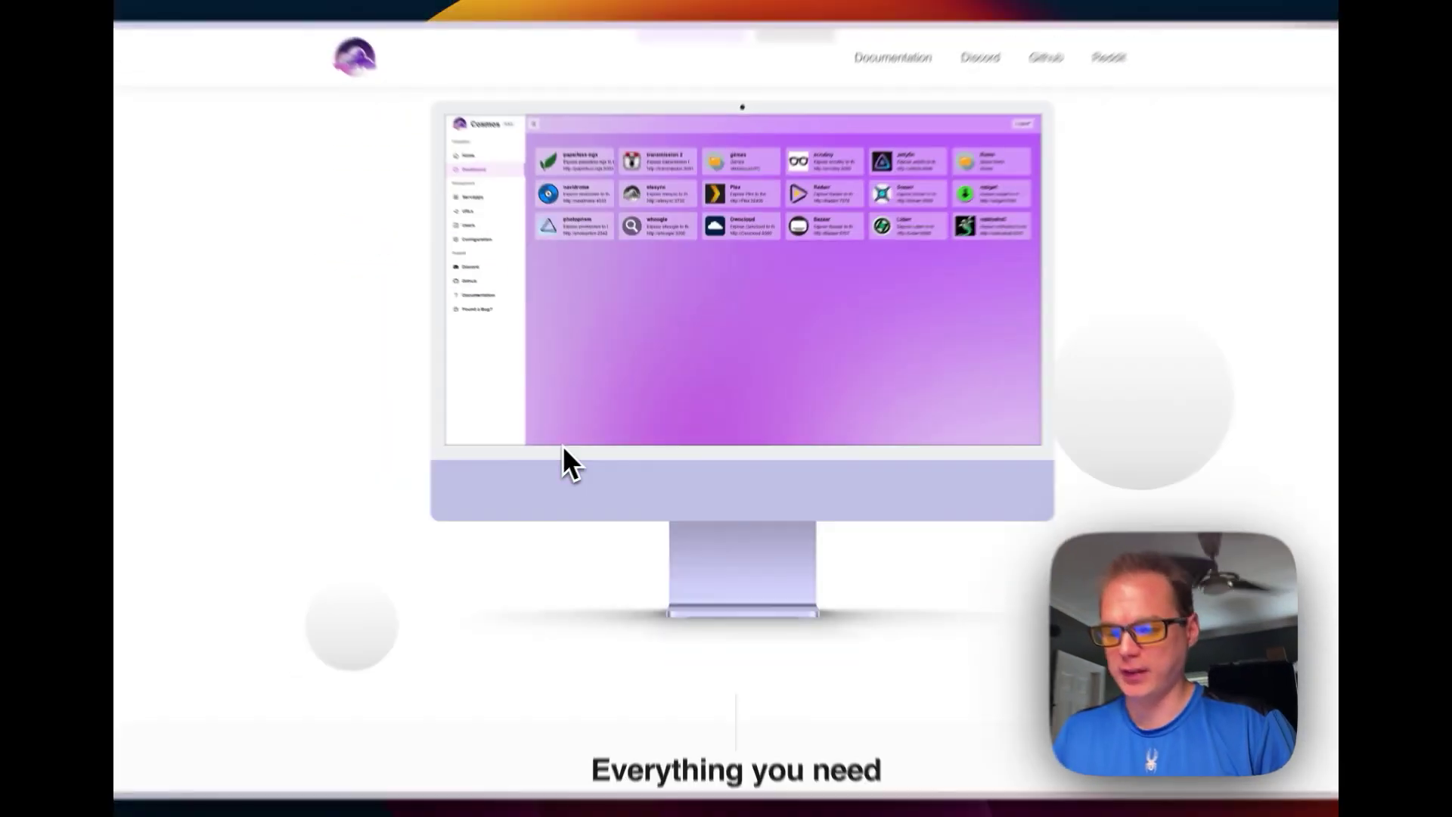
pyautogui.scroll(-6, 582, 440)
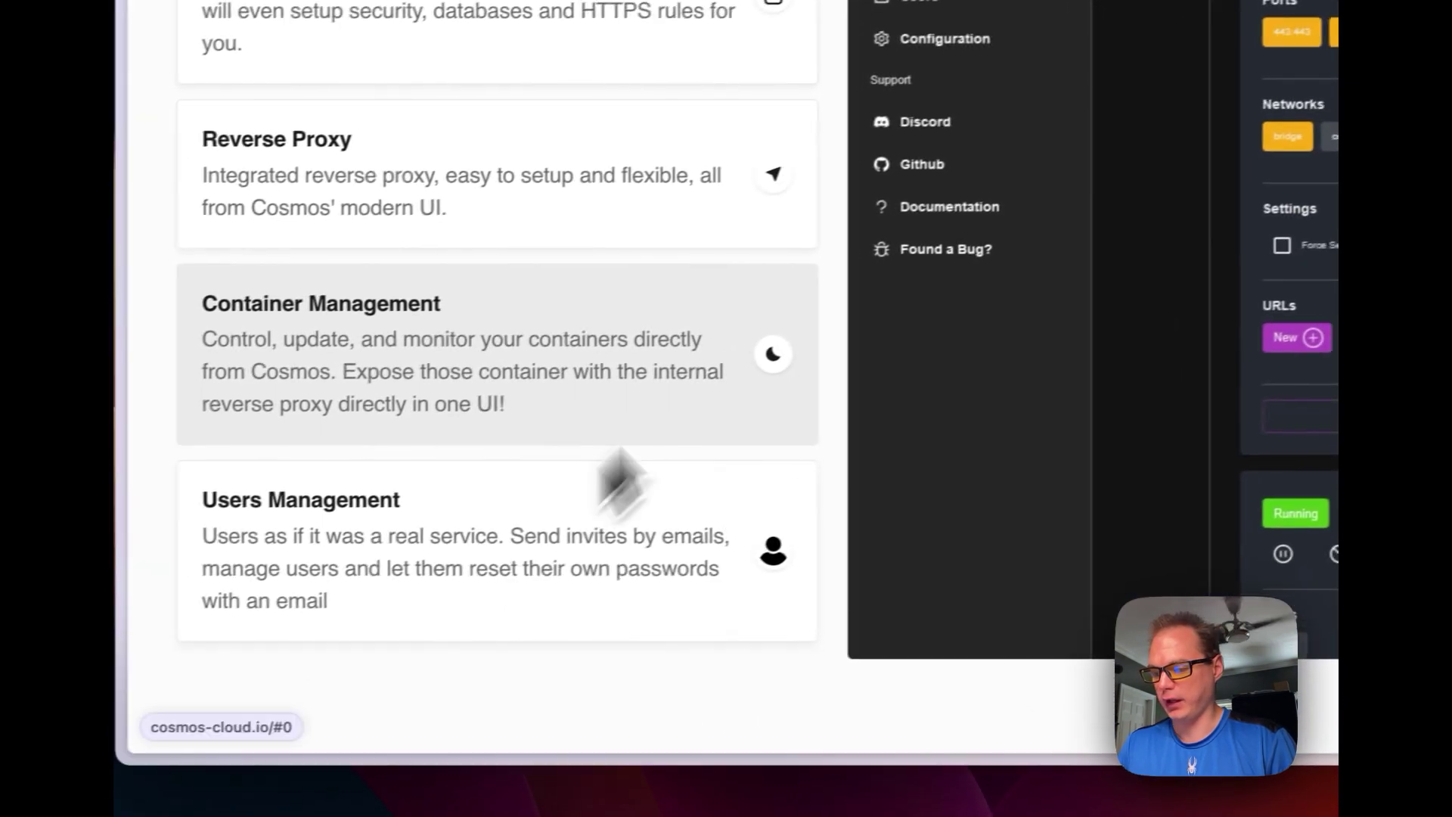
pyautogui.scroll(-10, 933, 395)
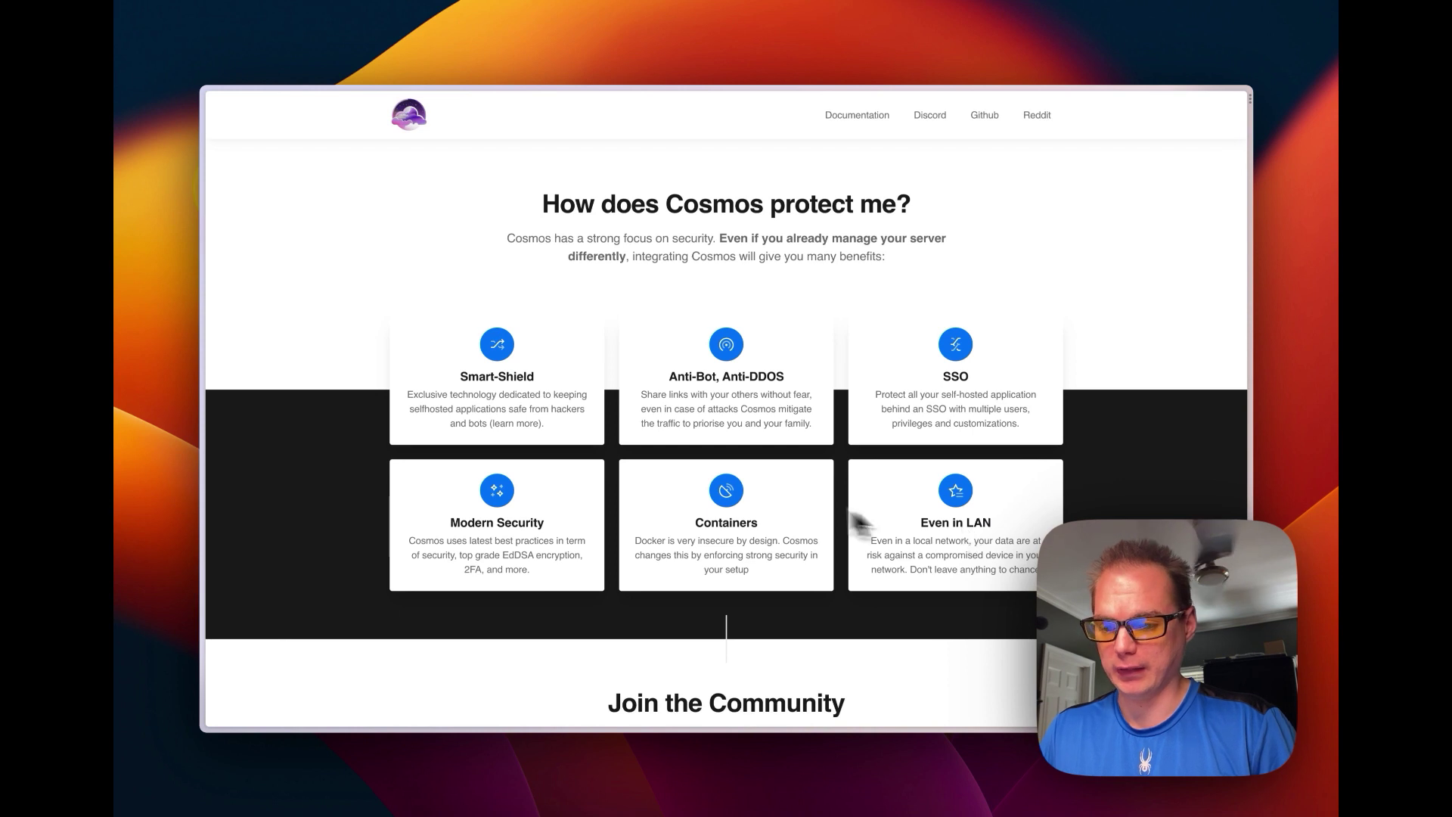
pyautogui.scroll(-3, 807, 511)
pyautogui.scroll(4, 809, 514)
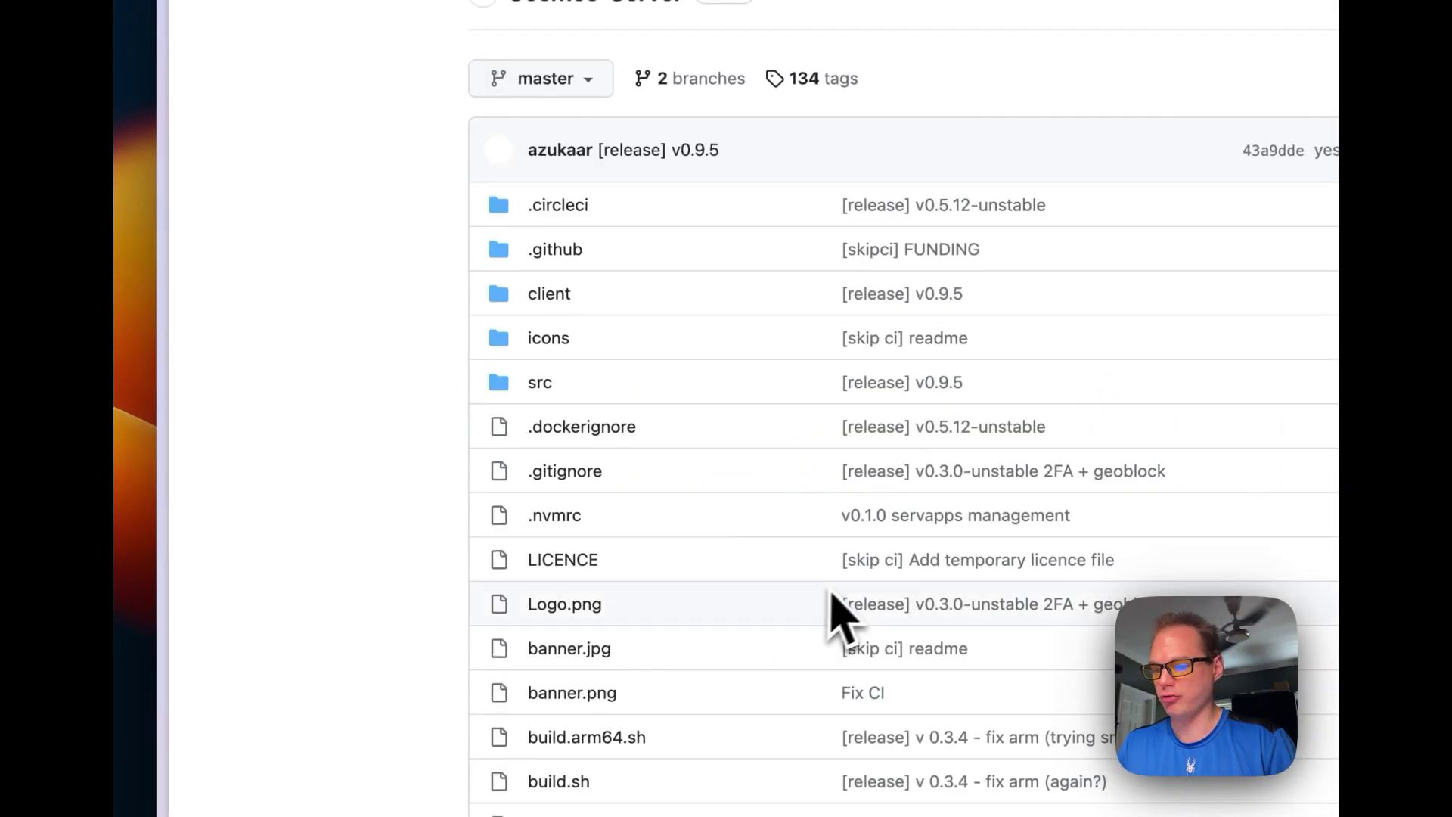
# Read through the Installation section of the Cosmos README on GitHub, highlighting one line.
pyautogui.scroll(-15, 837, 609)
pyautogui.scroll(3, 852, 615)
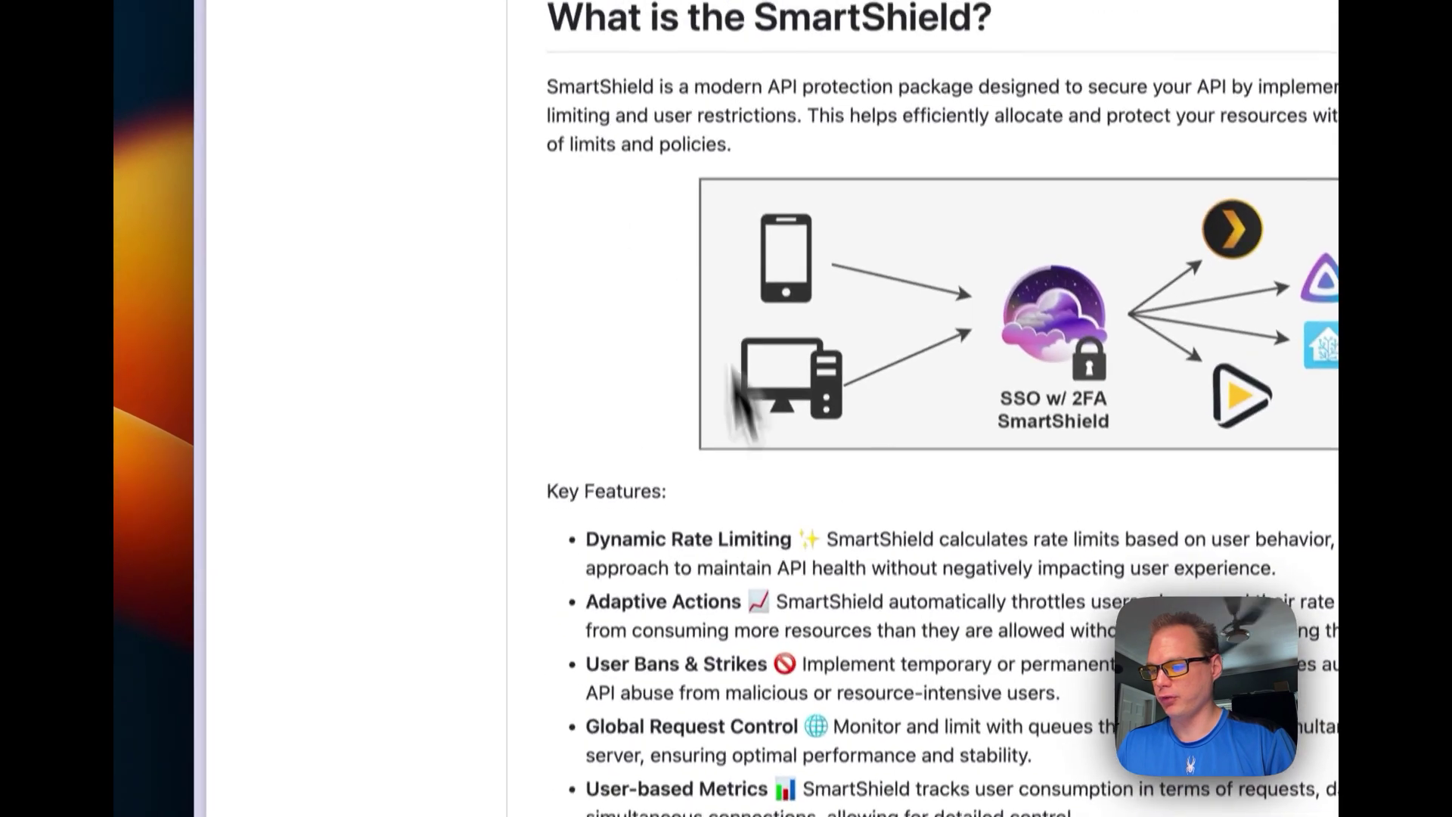
pyautogui.scroll(-5, 745, 412)
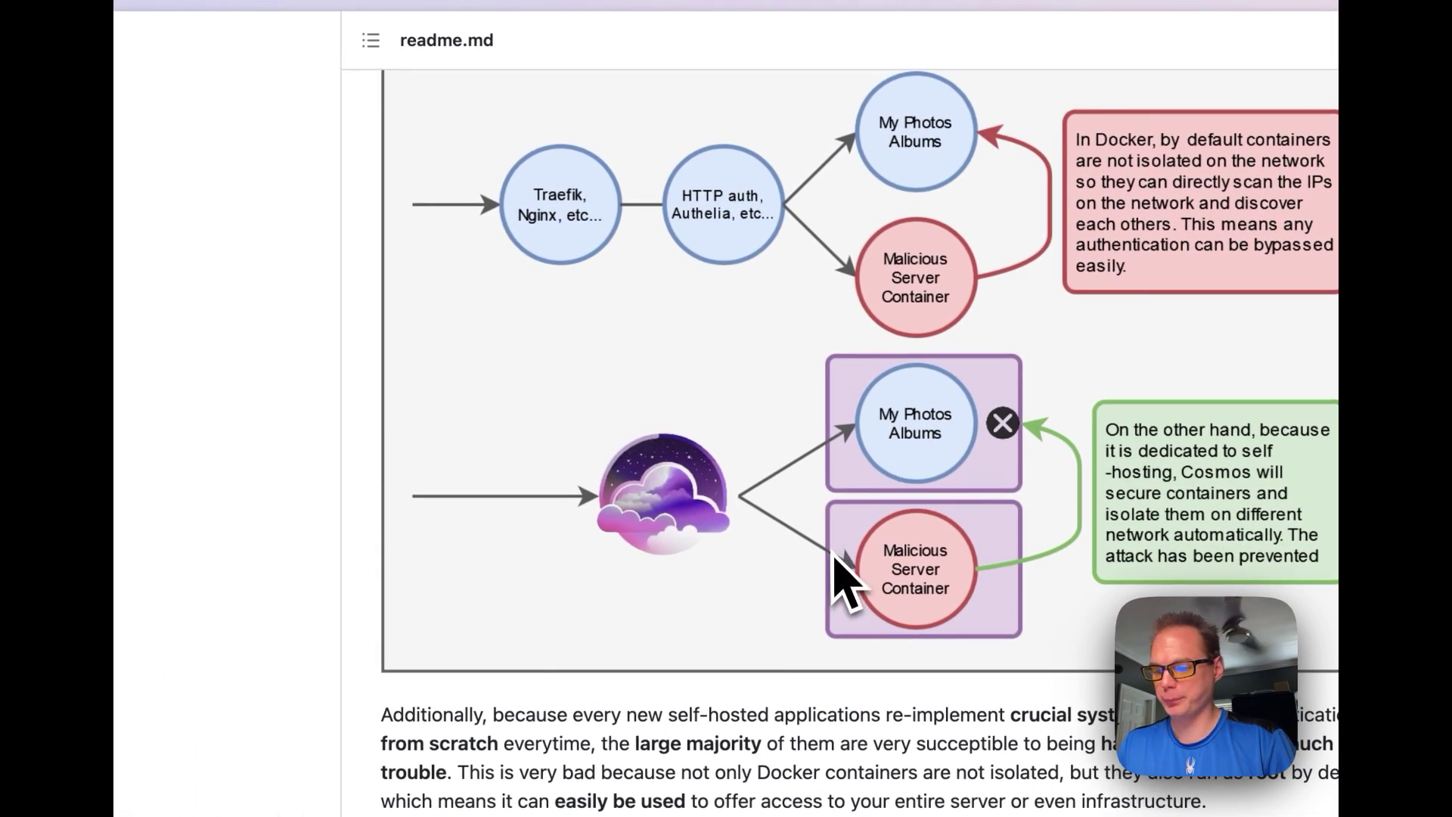
pyautogui.scroll(-12, 835, 575)
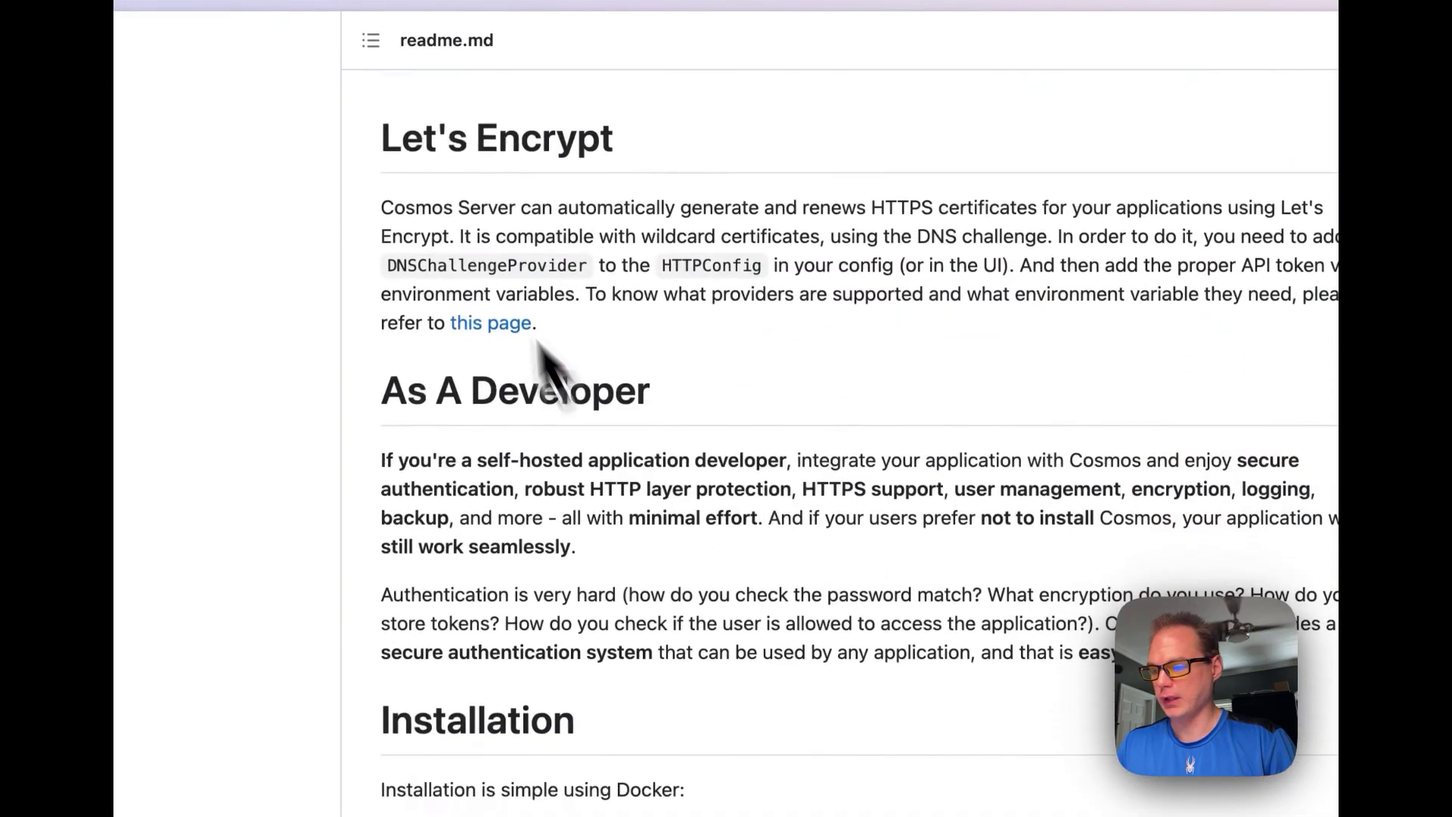
pyautogui.scroll(-6, 623, 639)
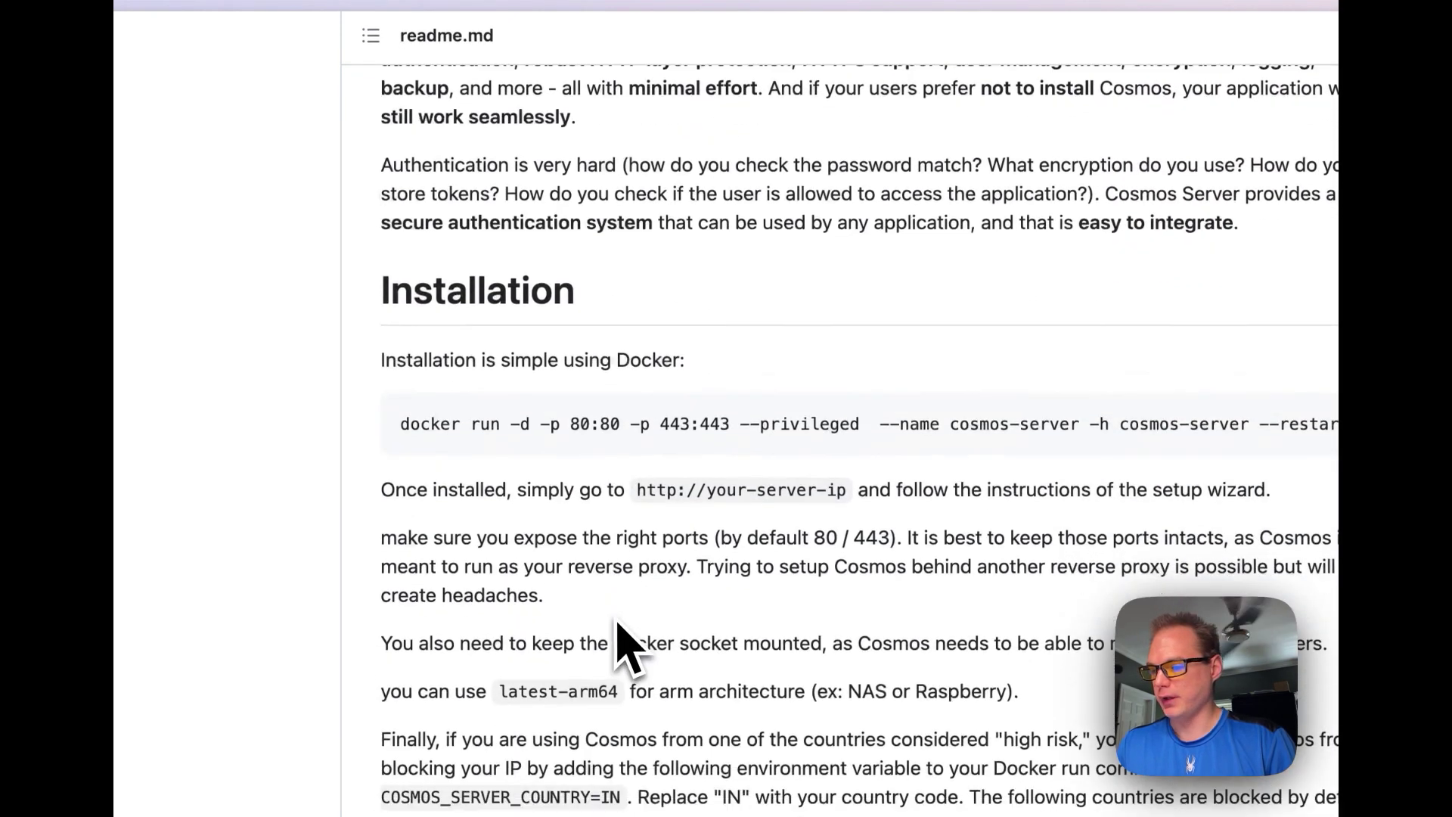
pyautogui.moveTo(400, 423); pyautogui.dragTo(1335, 425)
pyautogui.scroll(-5, 680, 454)
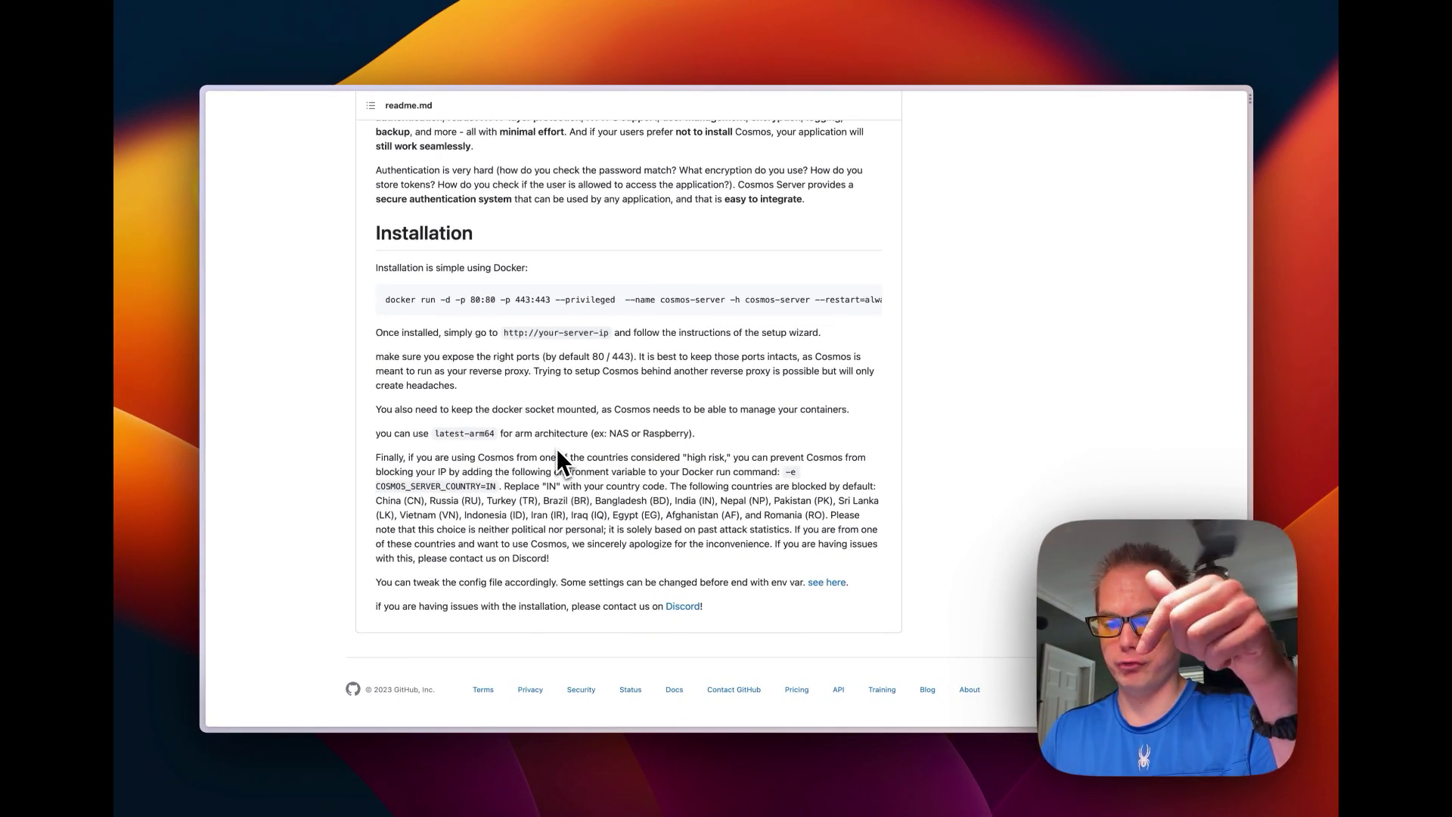
pyautogui.scroll(10, 654, 369)
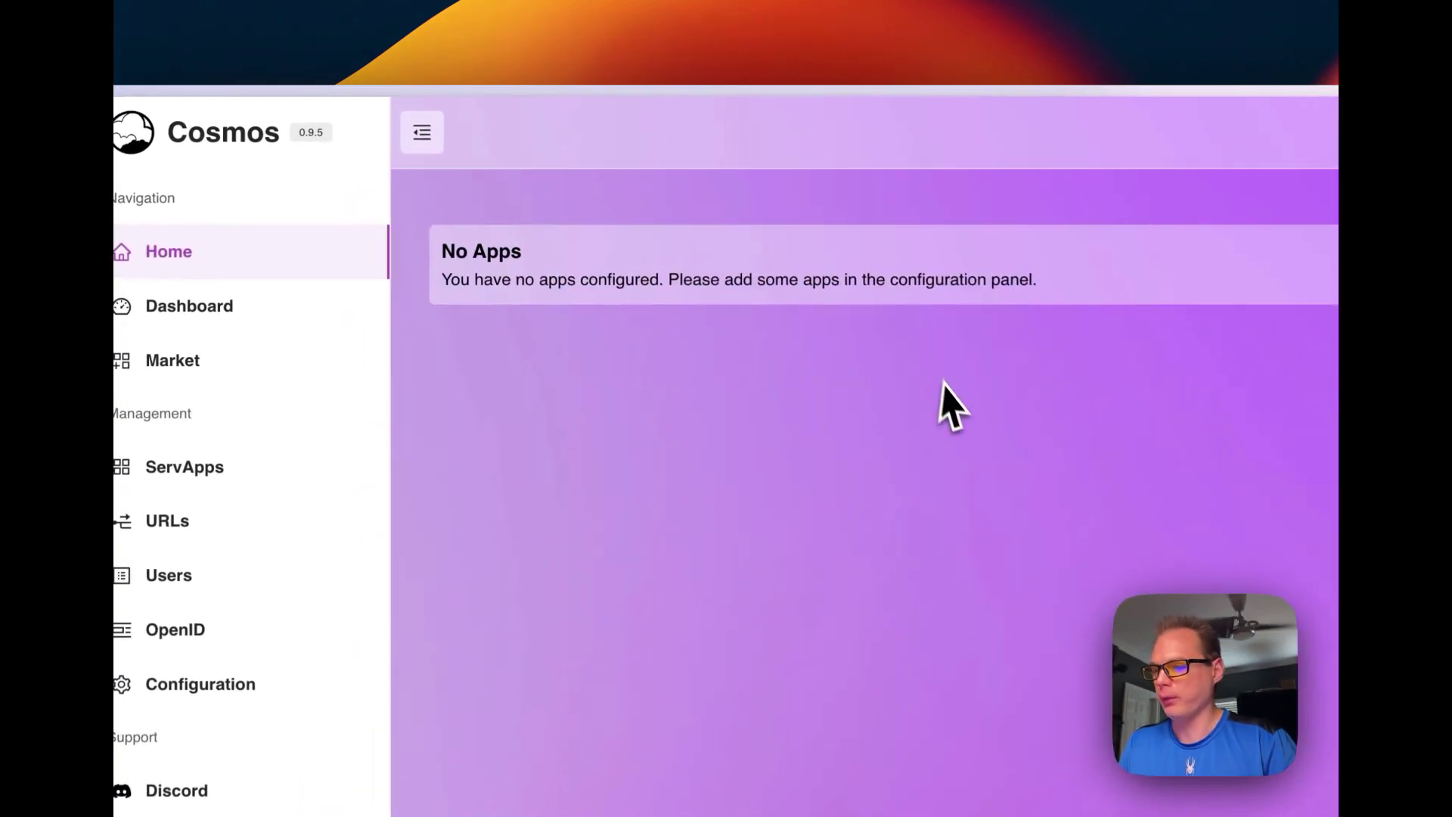
# Search the Market applications for 'next' and open the Nextcloud app details.
pyautogui.click(302, 369)
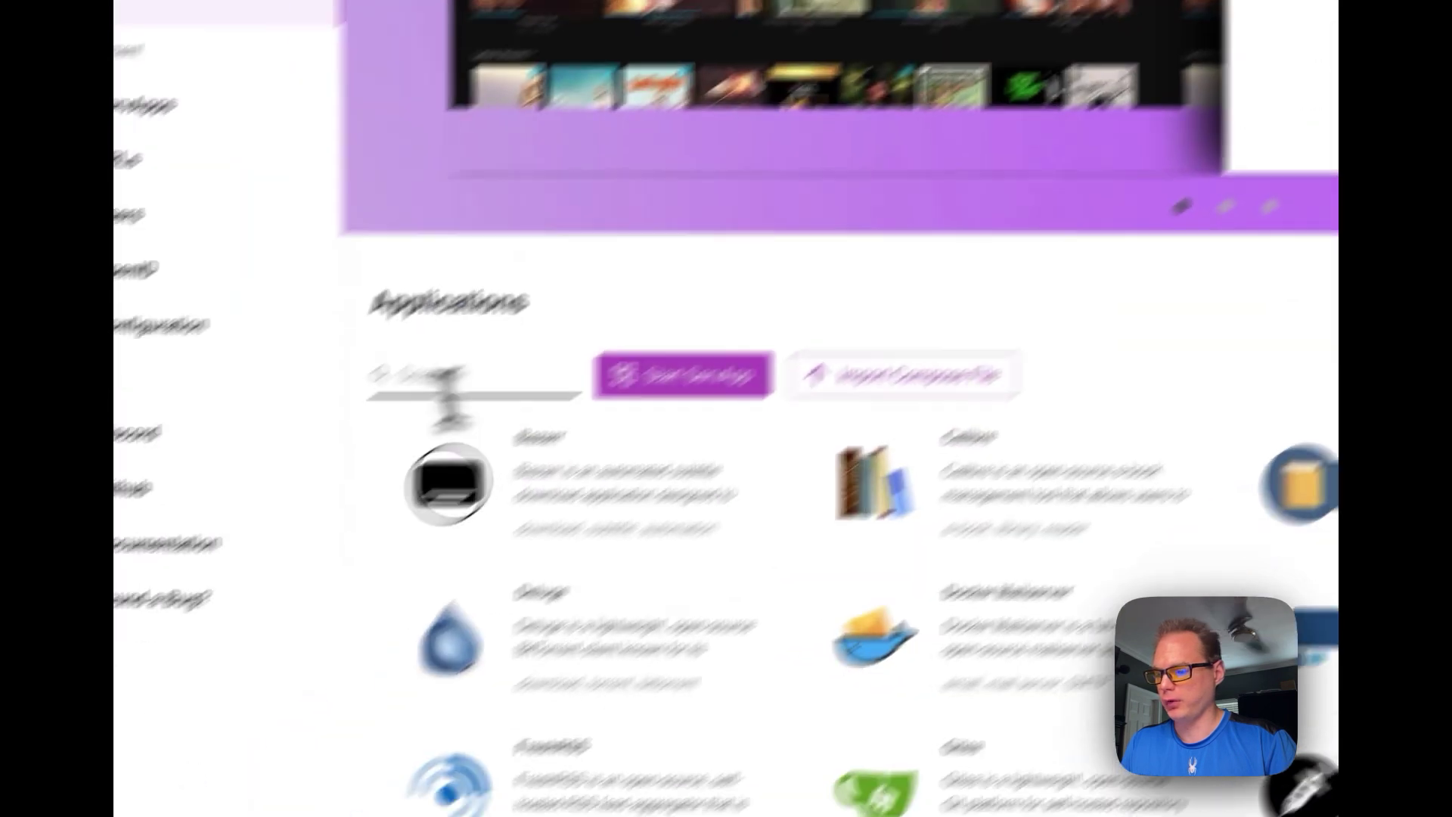
pyautogui.click(151, 670)
pyautogui.write('ne')
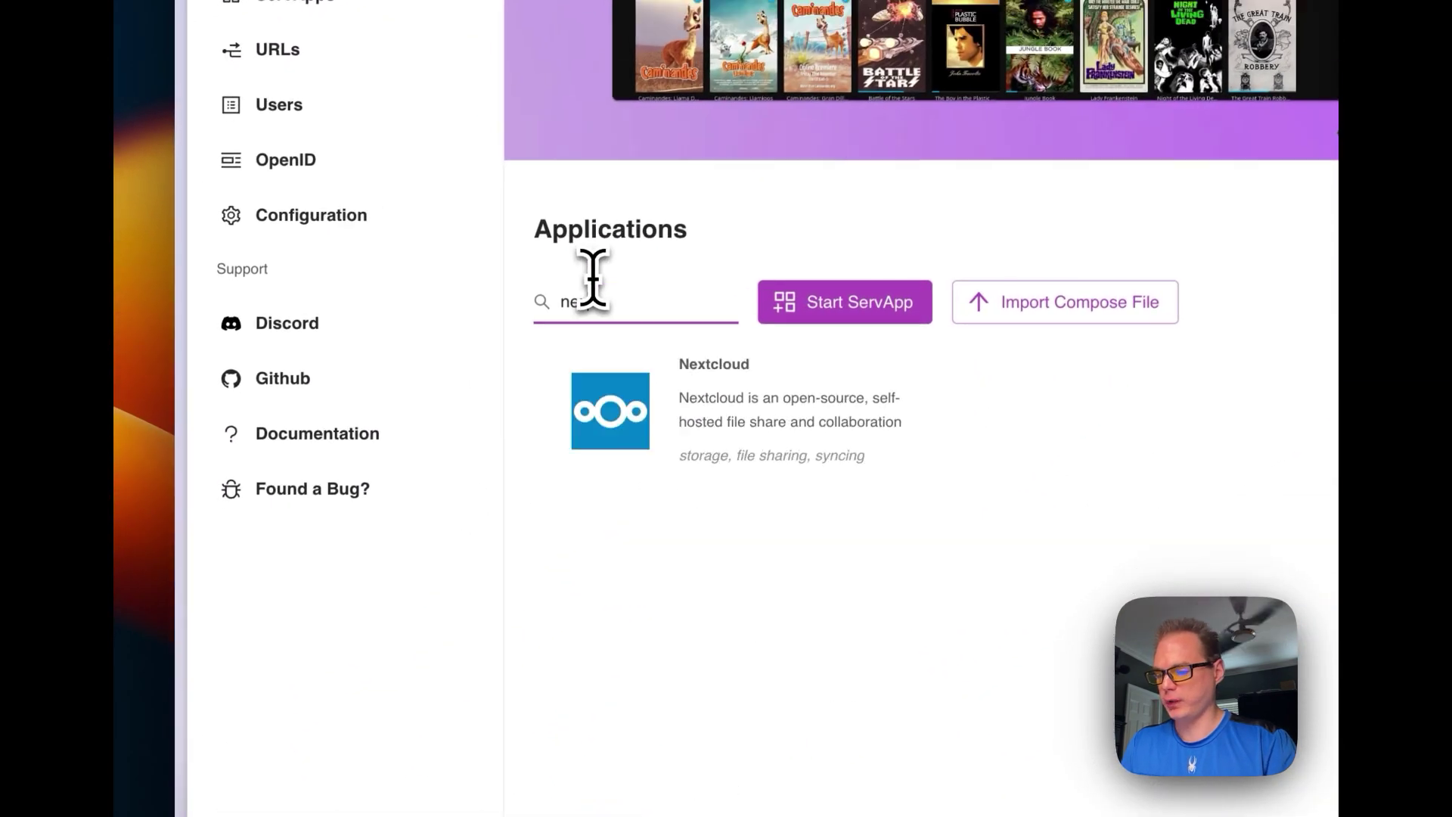
pyautogui.write('xt')
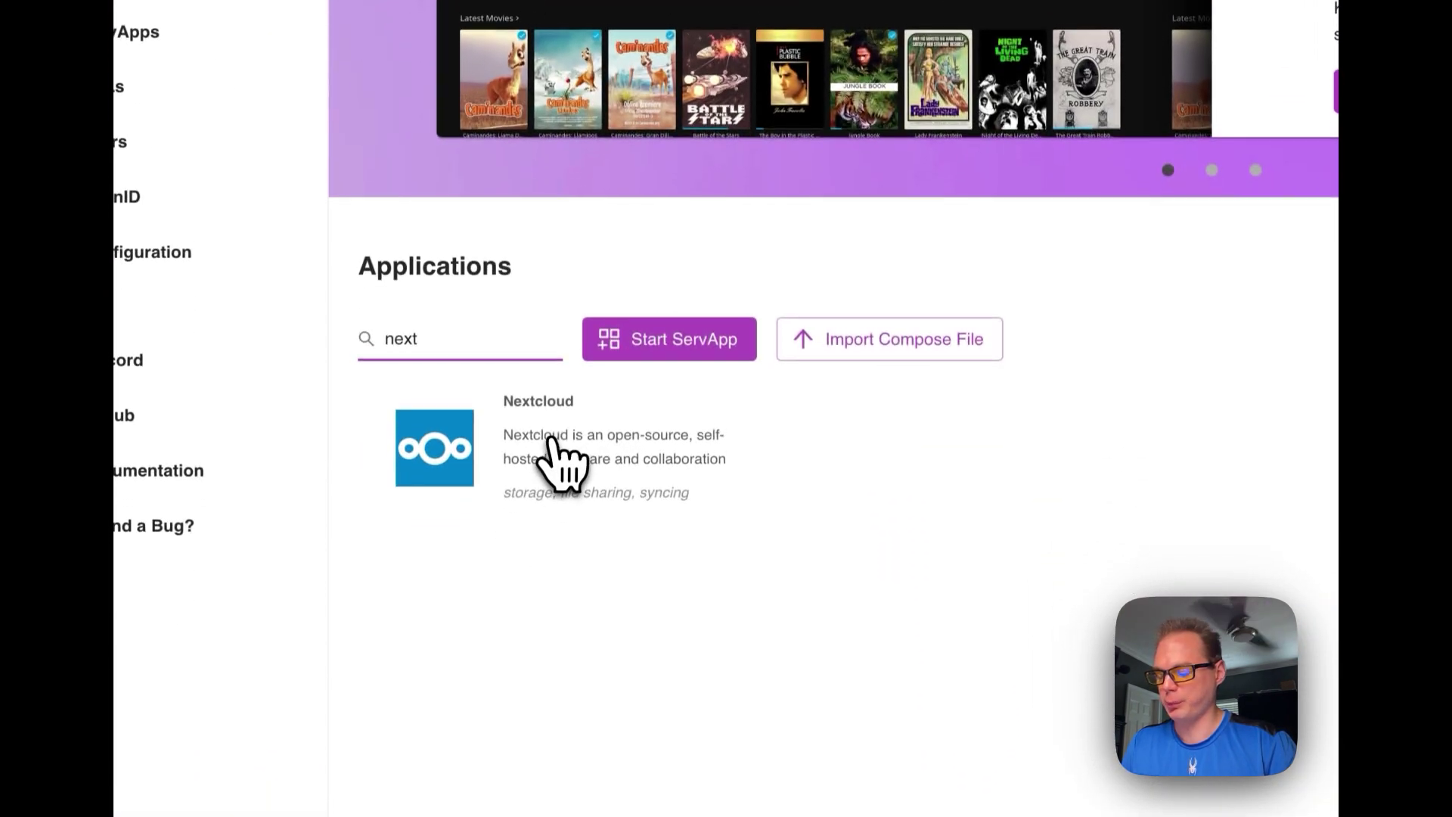
pyautogui.click(550, 440)
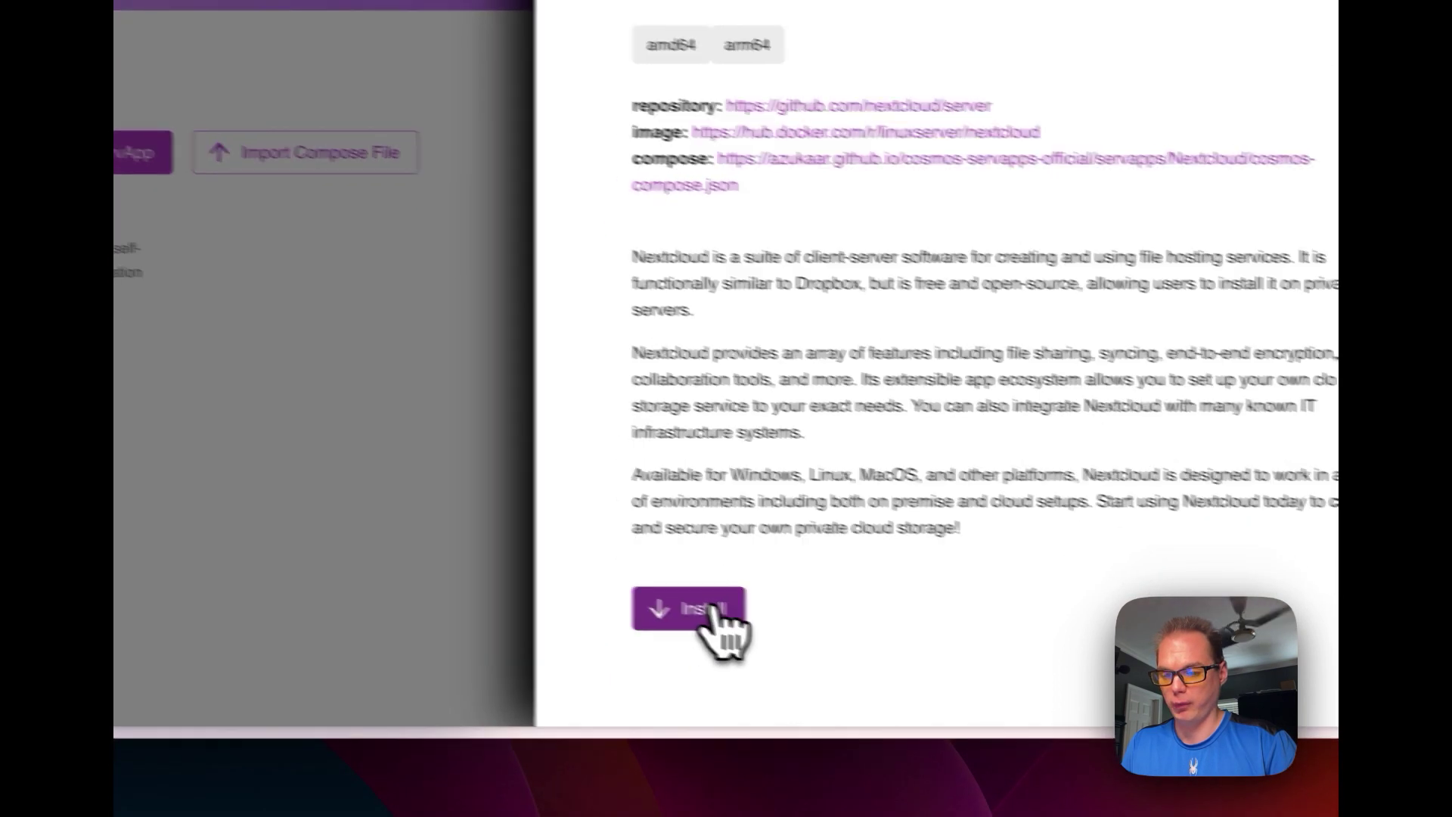
# Start installing Nextcloud and check service name Nextcloud, path /usr/nextcloud-data, hostname 192.168.1.119:7200.
pyautogui.click(711, 614)
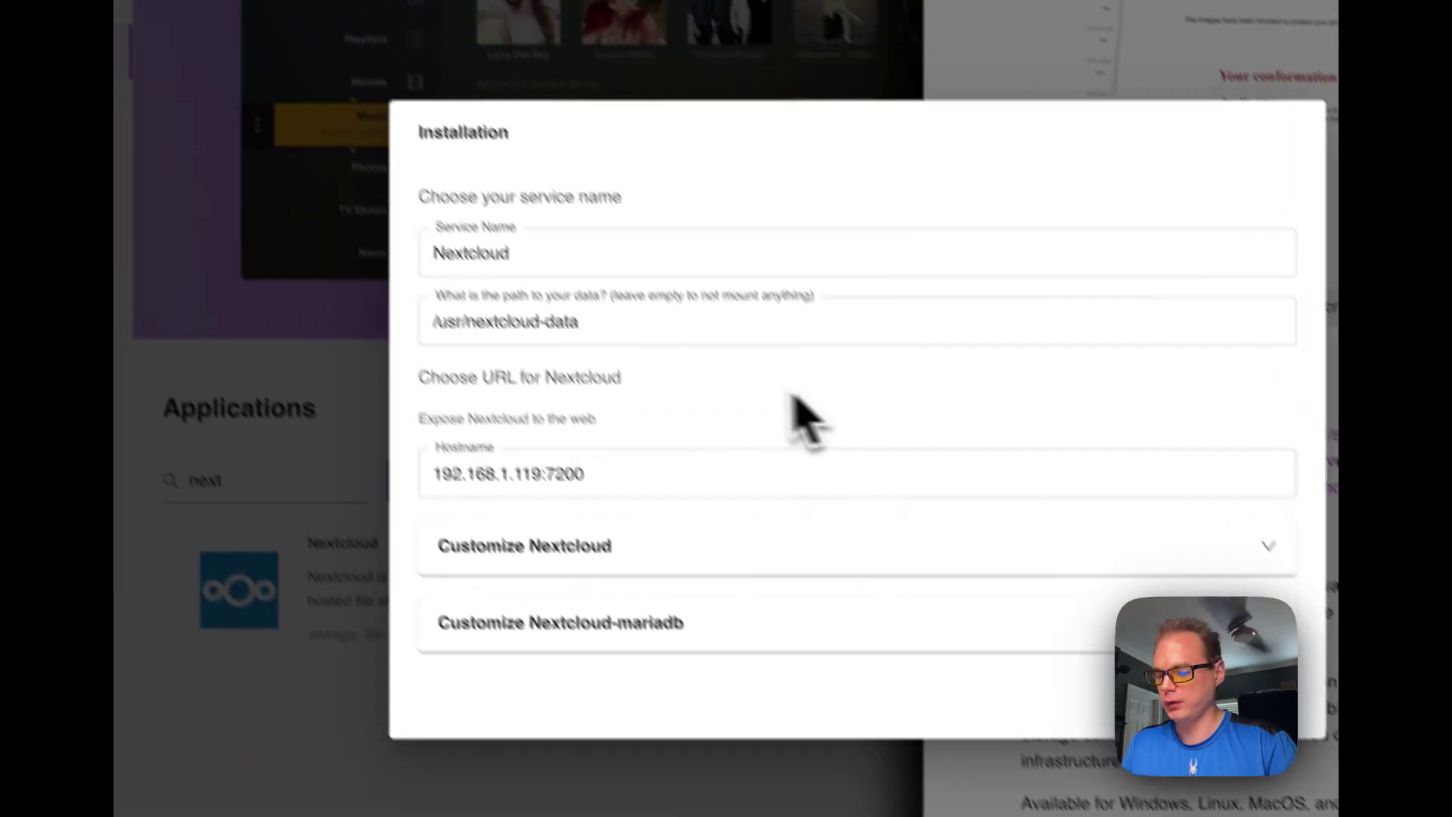
pyautogui.doubleClick(470, 253)
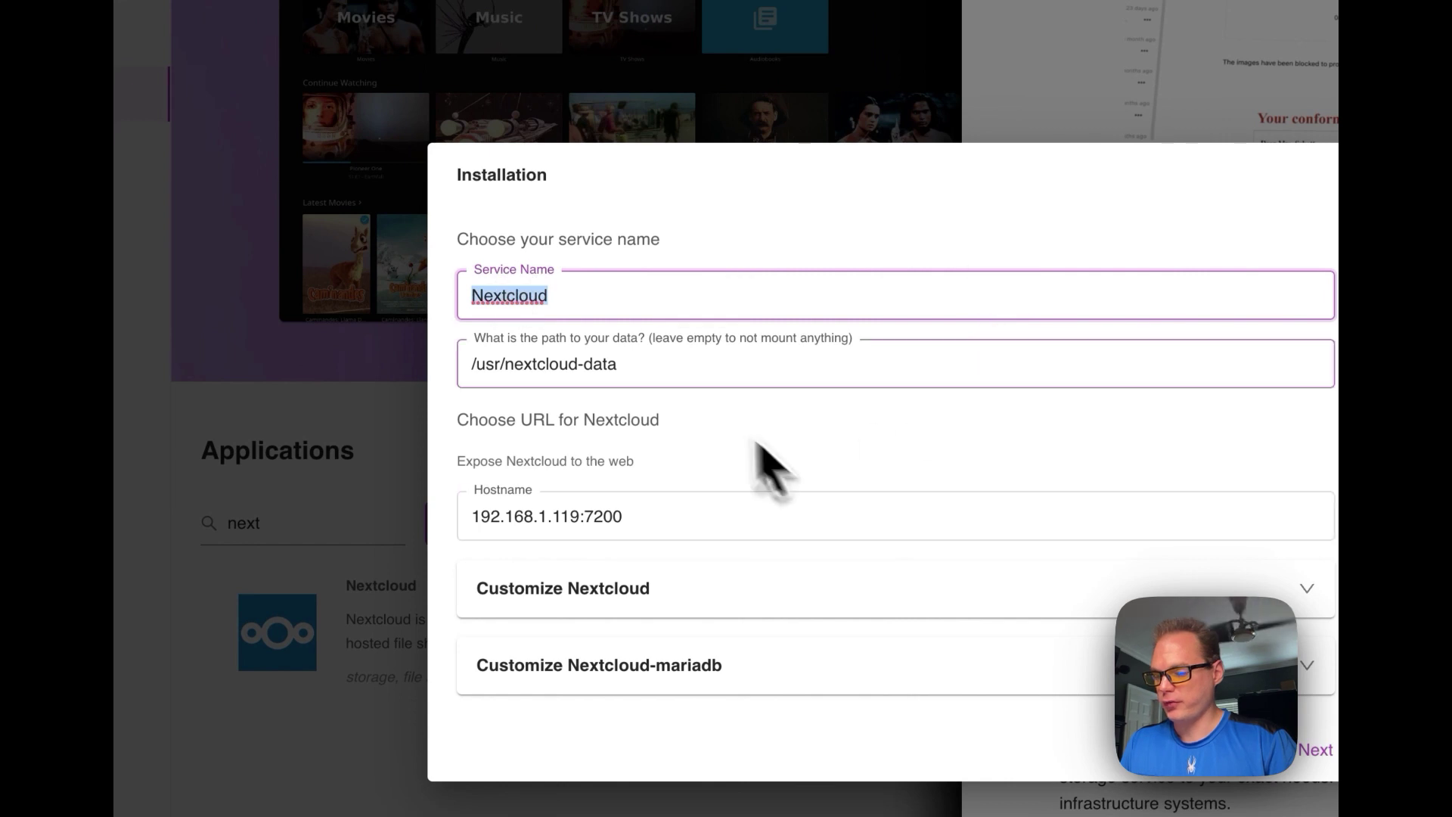
pyautogui.click(537, 364)
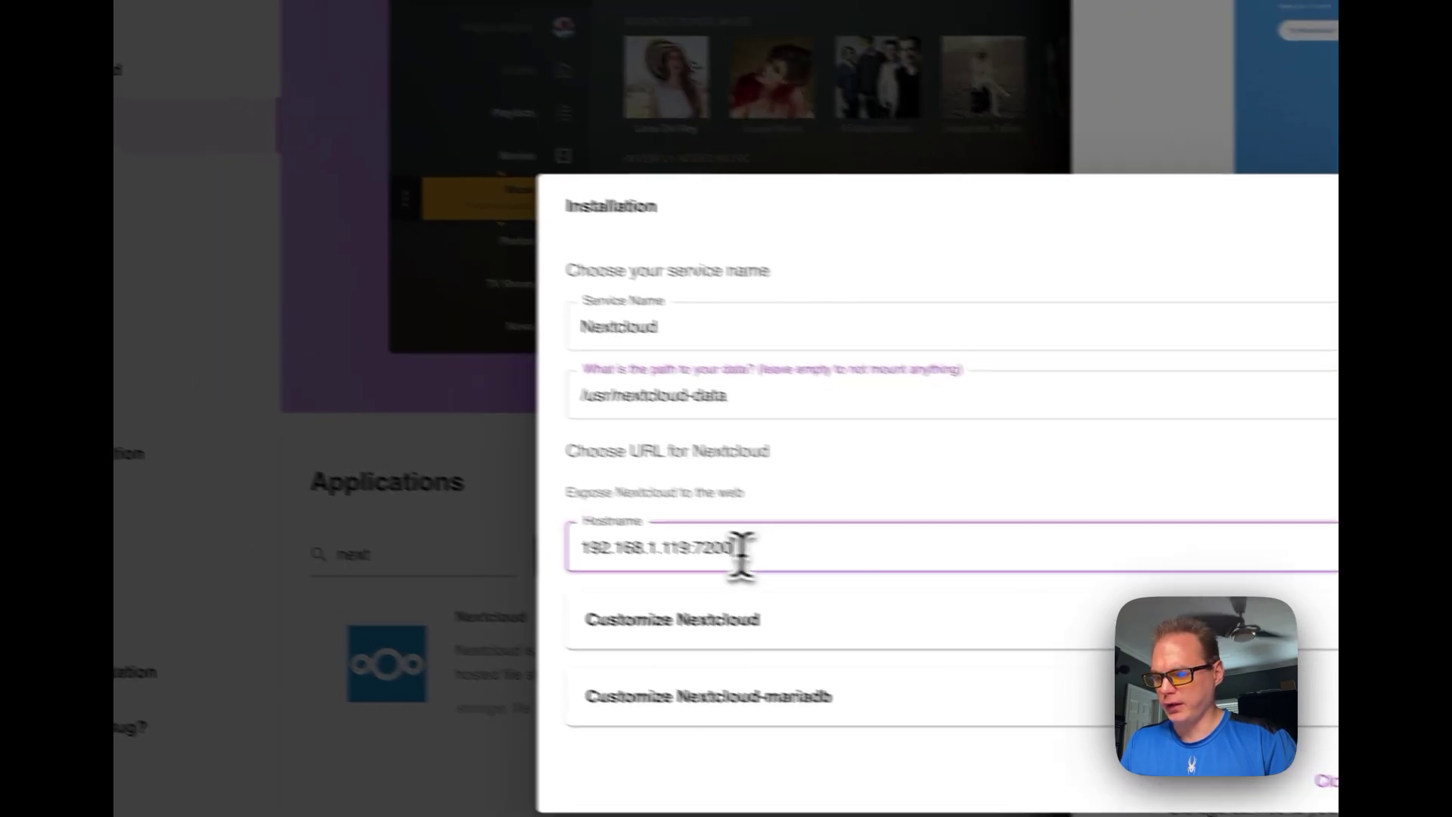
pyautogui.moveTo(625, 517); pyautogui.dragTo(403, 535)
# Expand Customize Nextcloud and Customize Nextcloud-mariadb to review their preset environment variables.
pyautogui.click(575, 596)
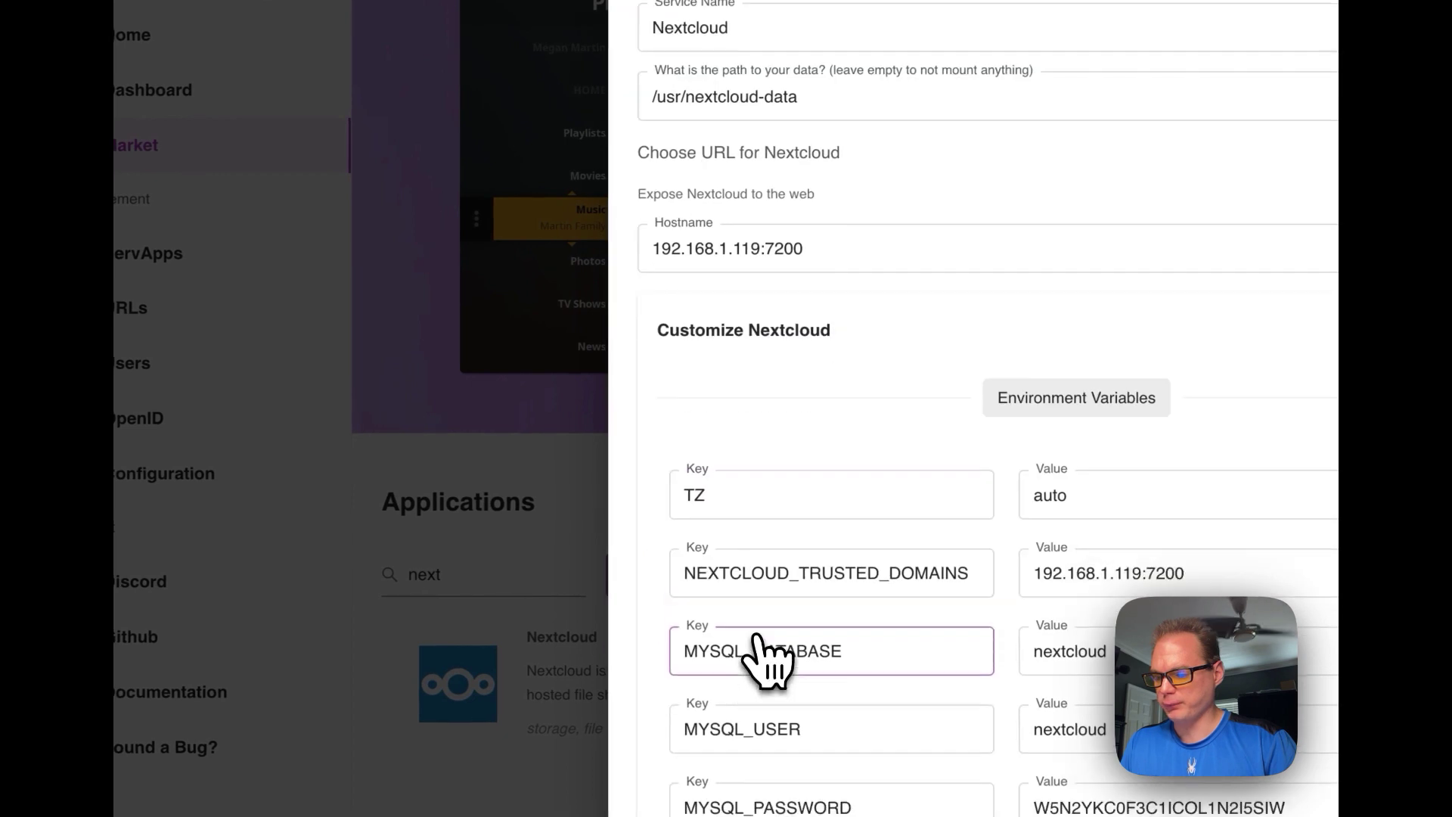
pyautogui.scroll(-7, 764, 658)
pyautogui.scroll(3, 810, 534)
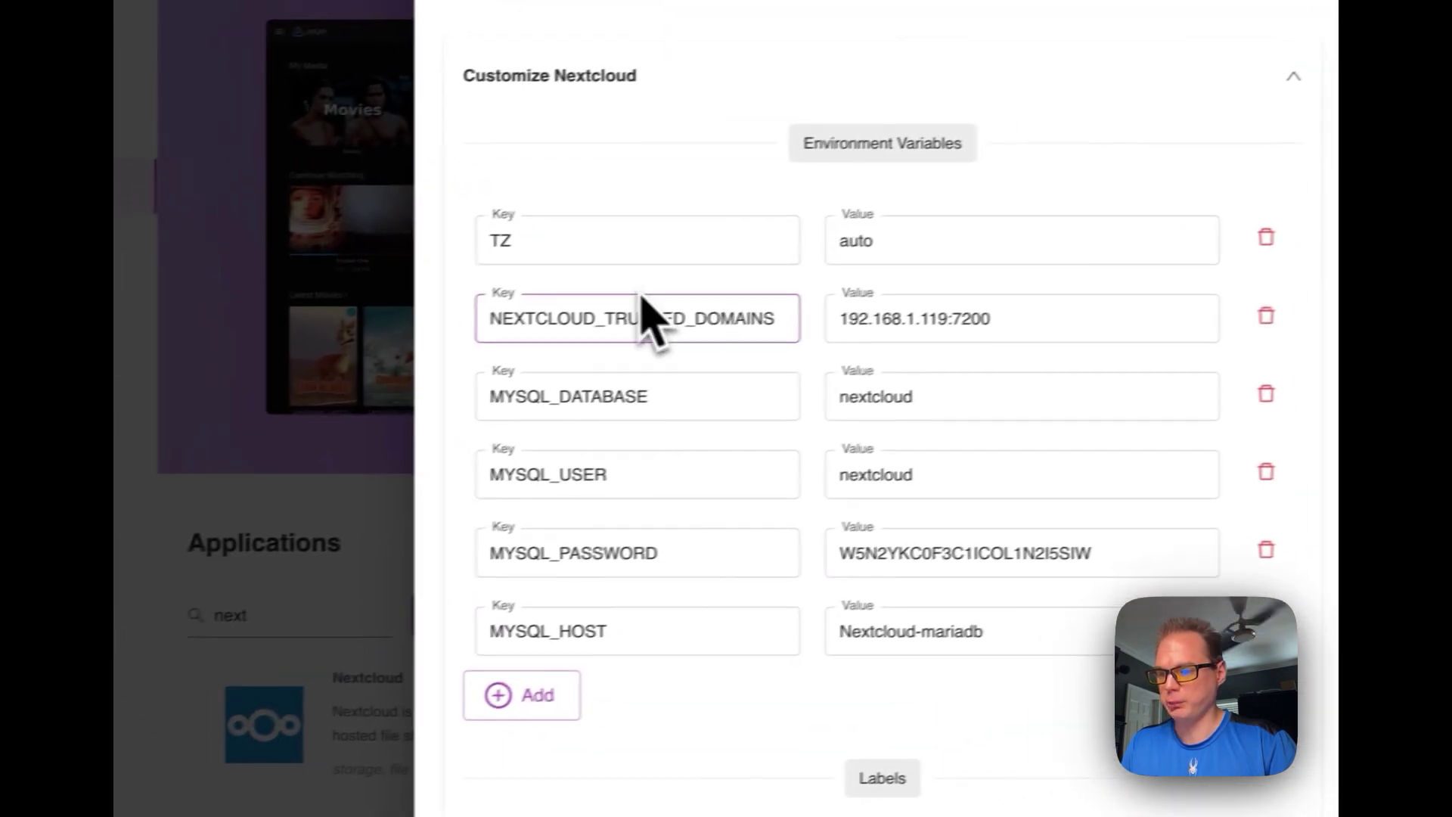
pyautogui.scroll(-5, 869, 575)
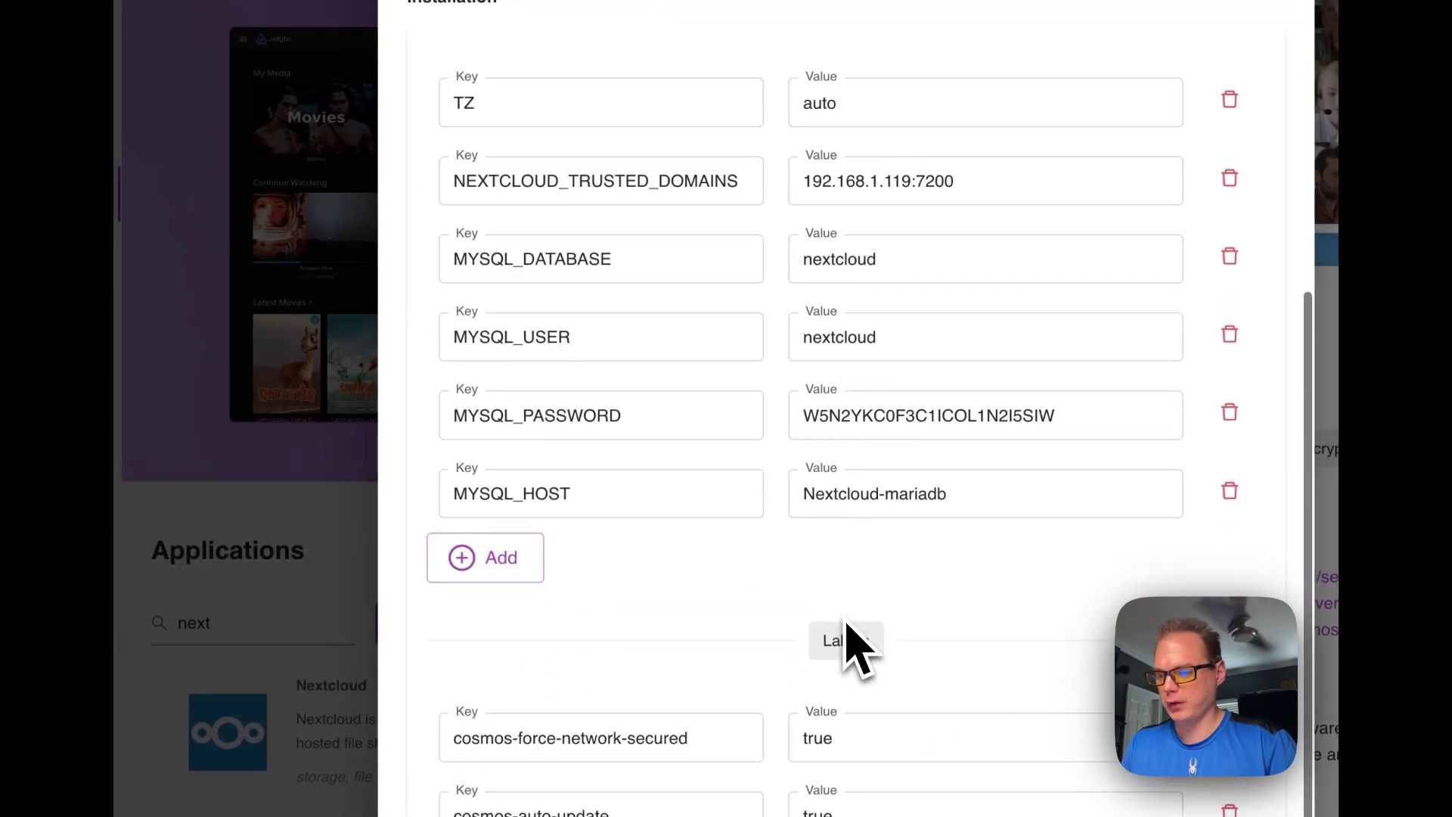
pyautogui.scroll(-3, 627, 431)
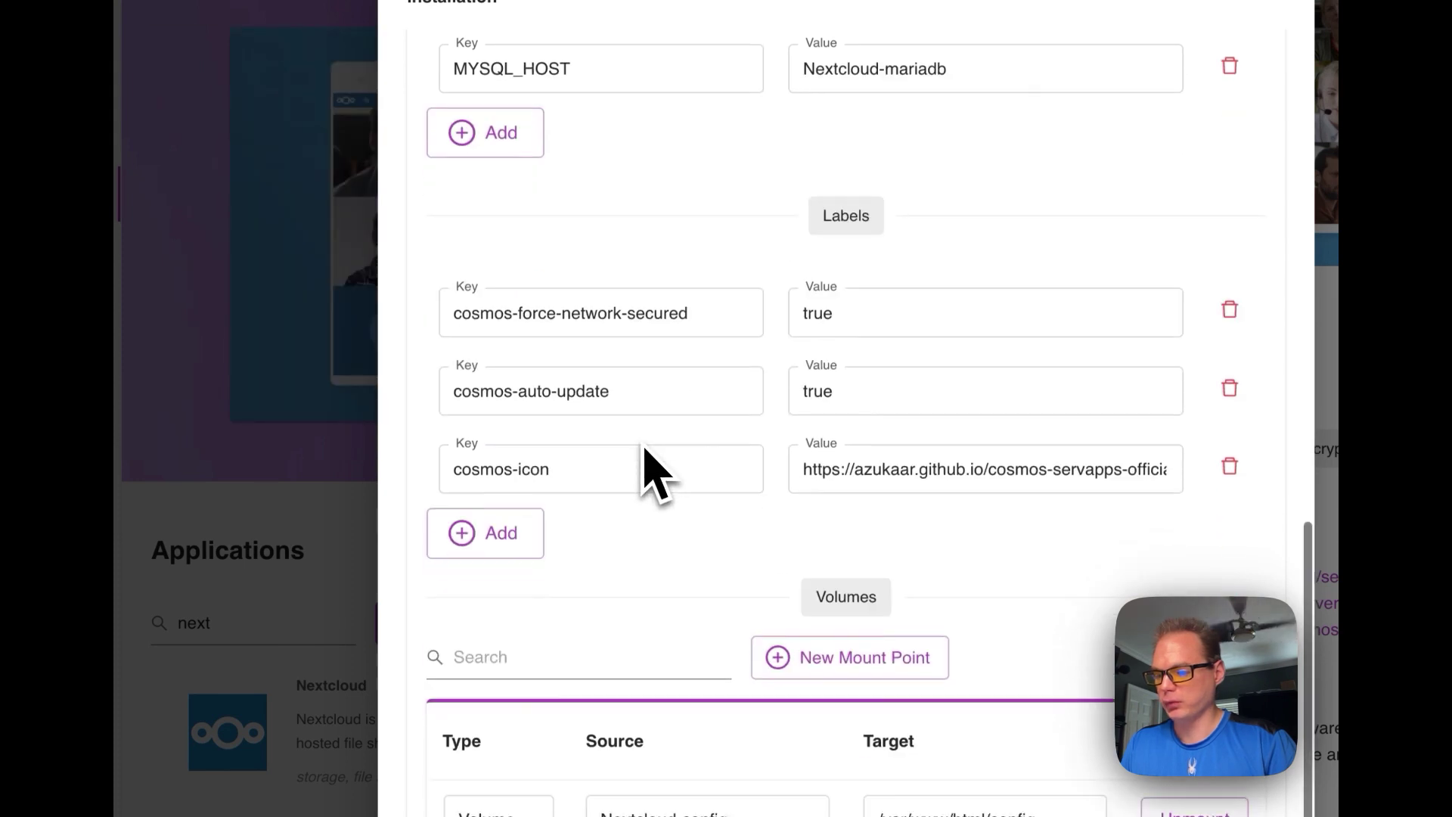
pyautogui.click(707, 598)
pyautogui.scroll(-10, 703, 598)
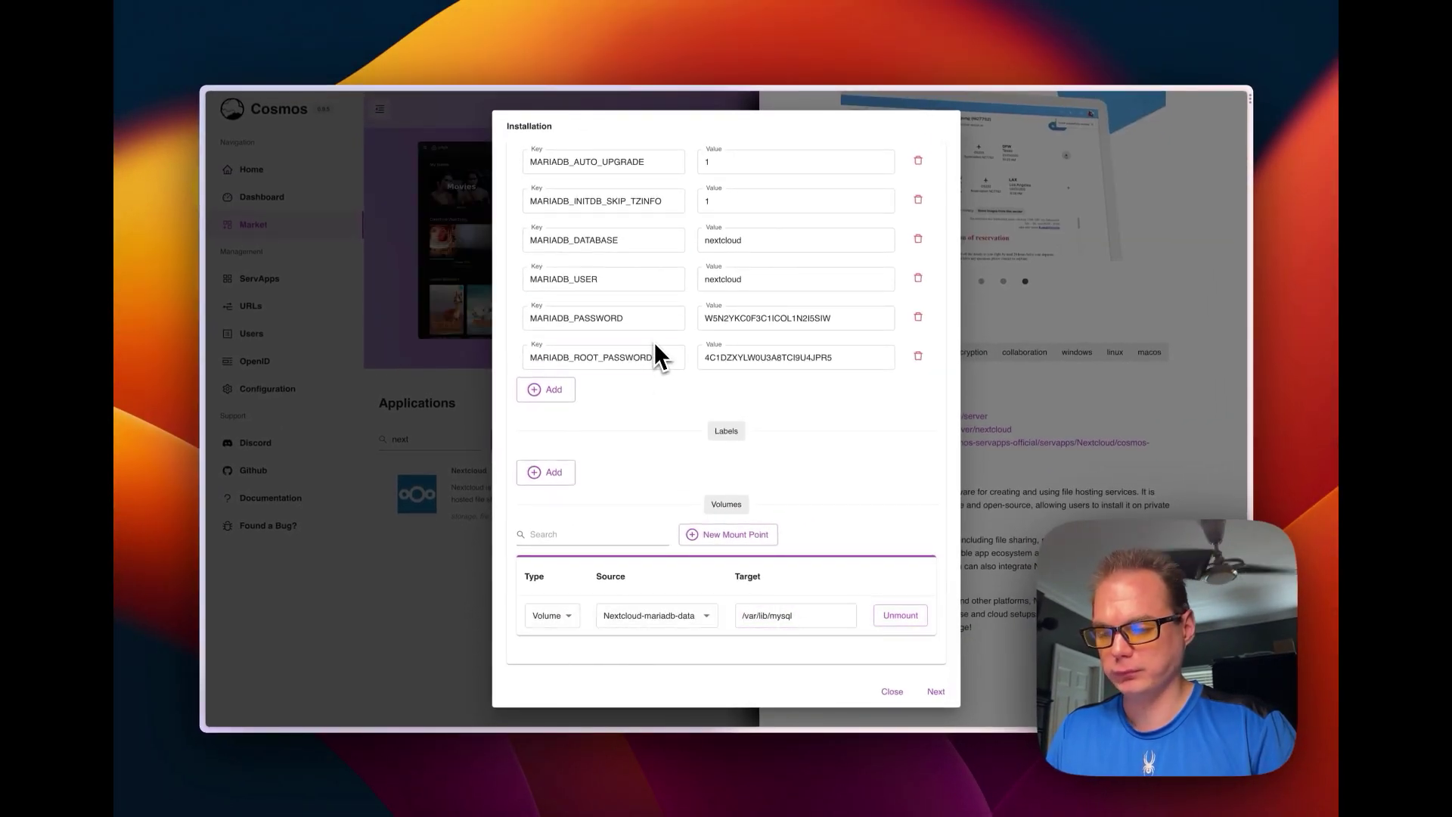
pyautogui.scroll(15, 656, 469)
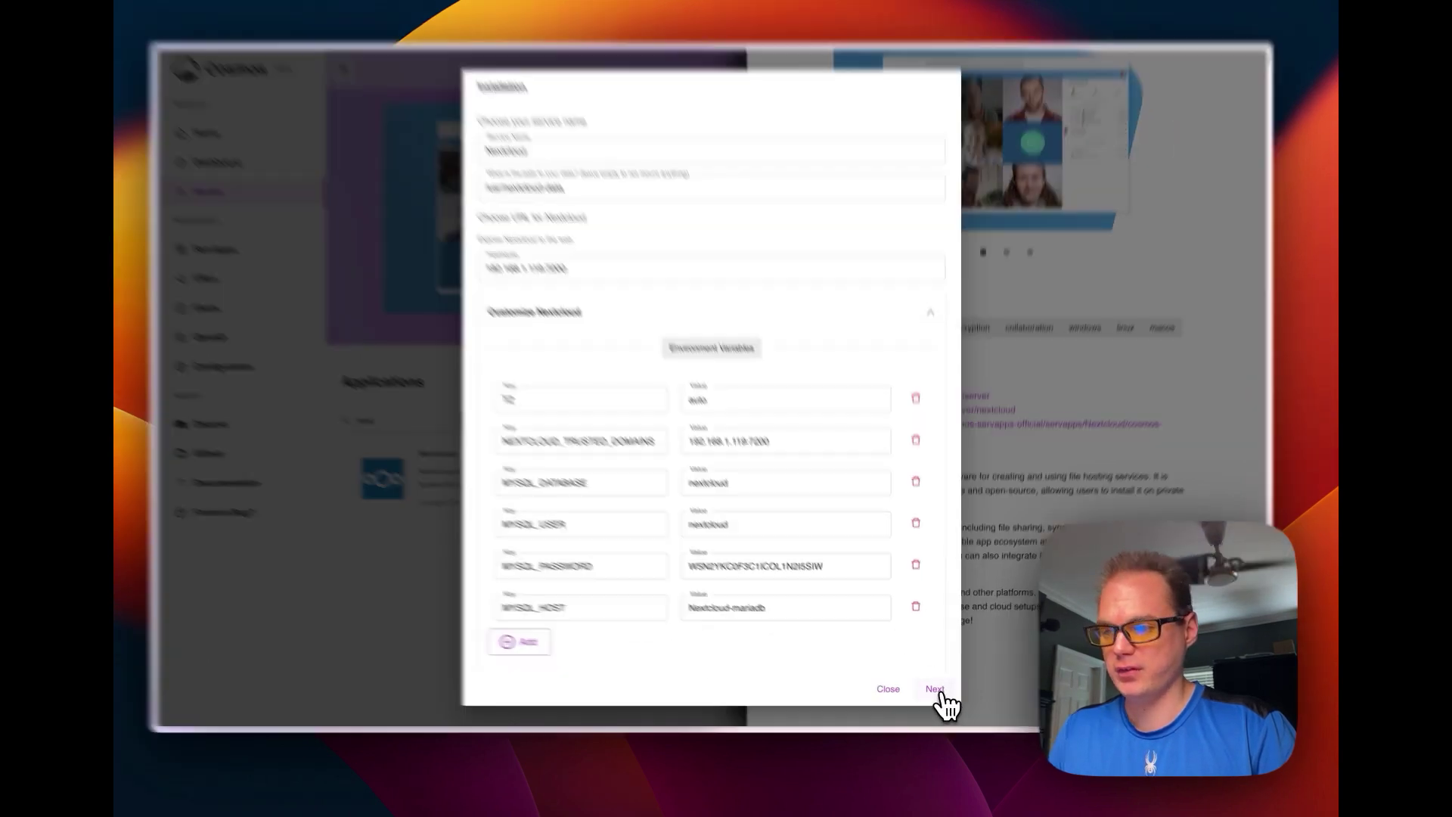
# Go to the Create Service step and scroll through the Nextcloud and MariaDB JSON definition.
pyautogui.click(936, 692)
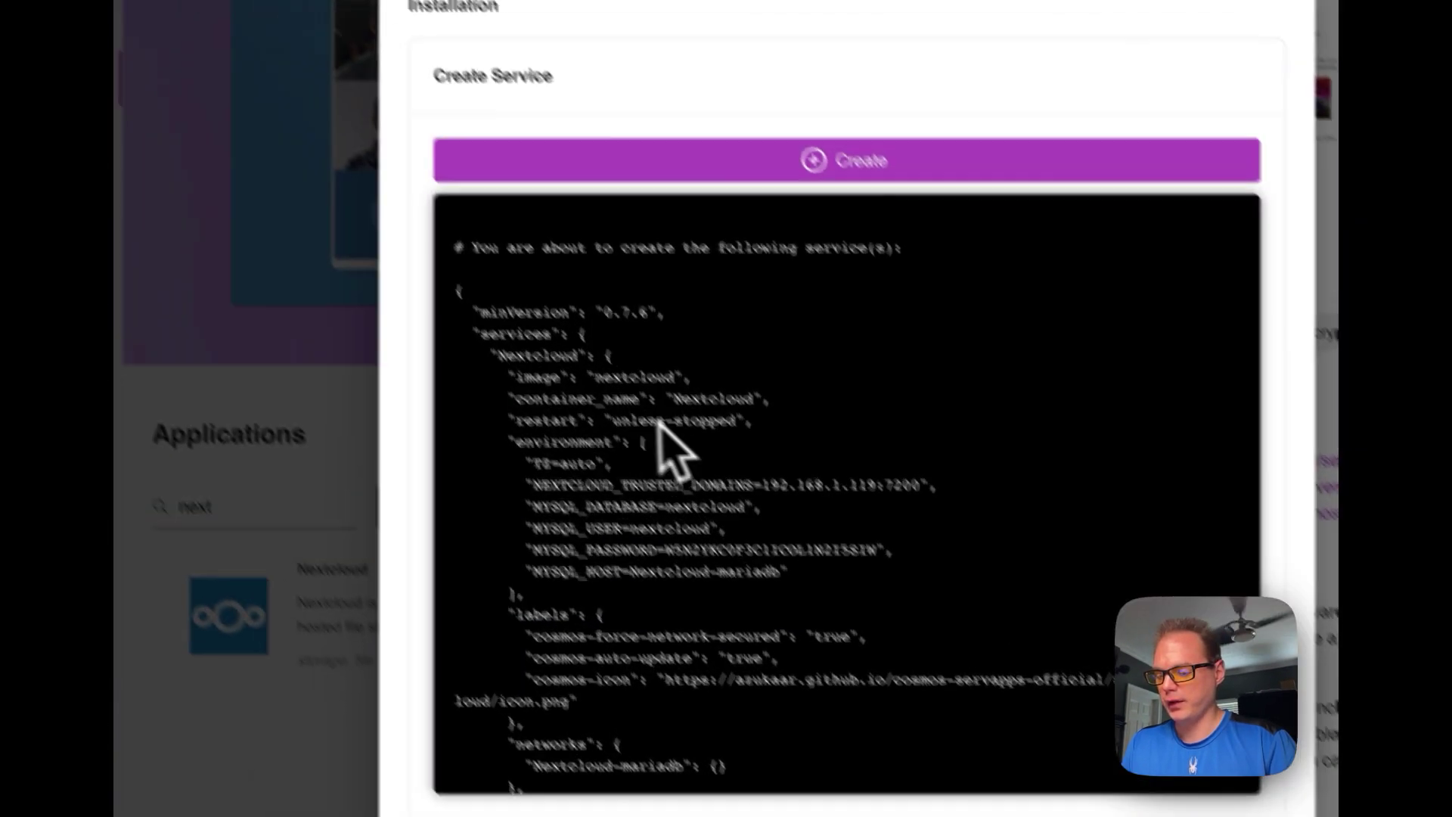
pyautogui.scroll(-20, 658, 427)
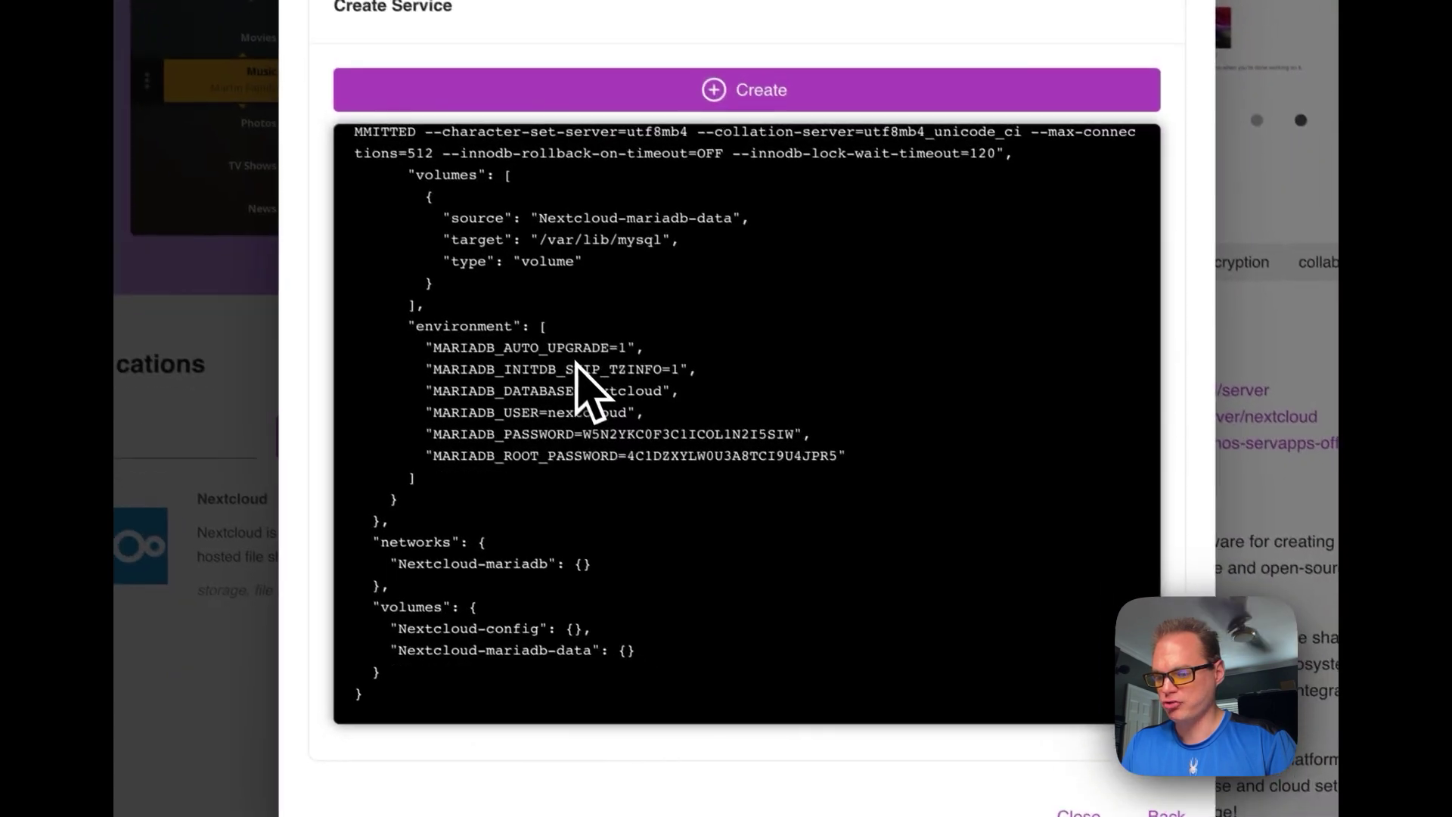
pyautogui.scroll(20, 576, 362)
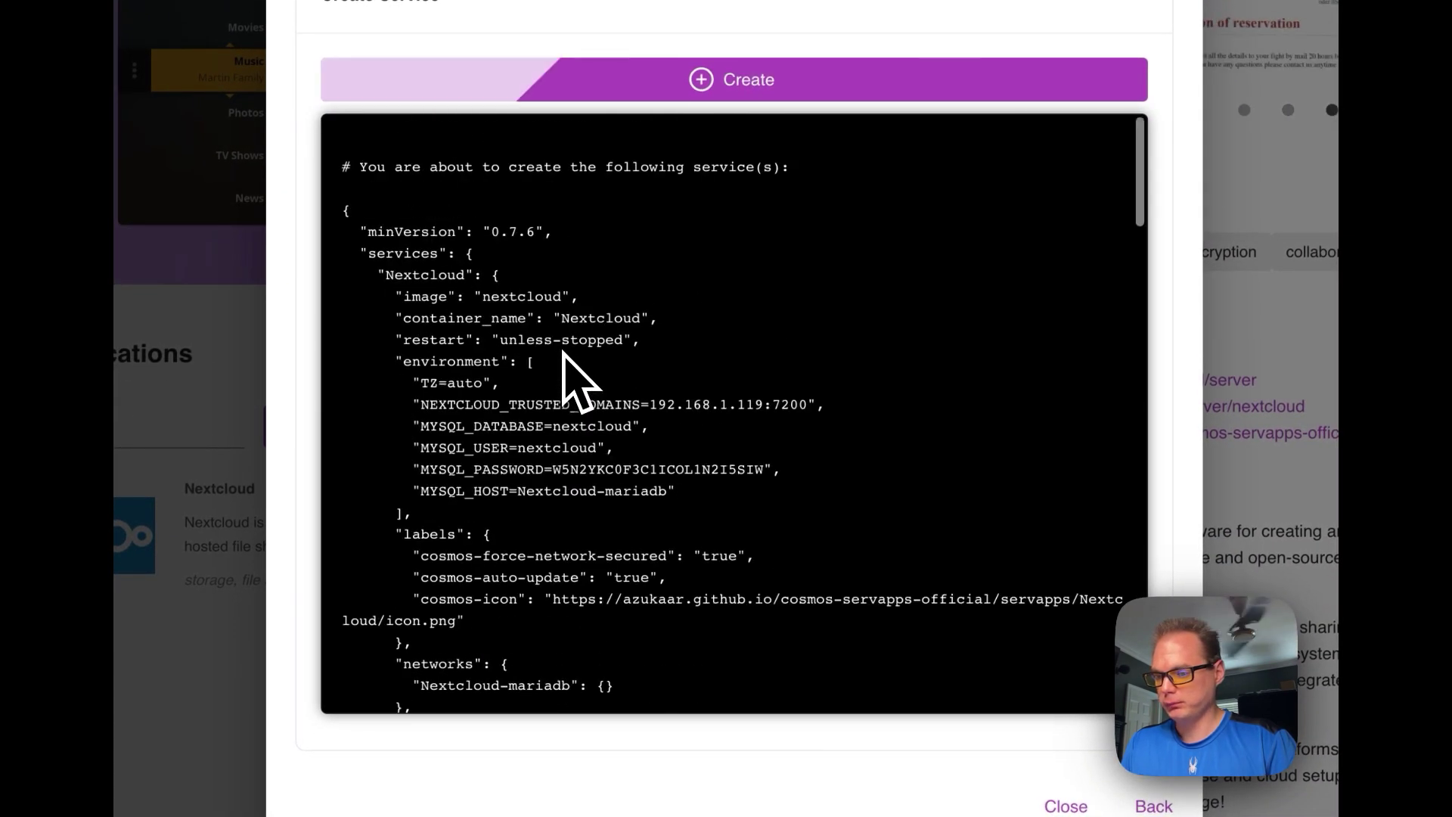
pyautogui.scroll(-5, 382, 253)
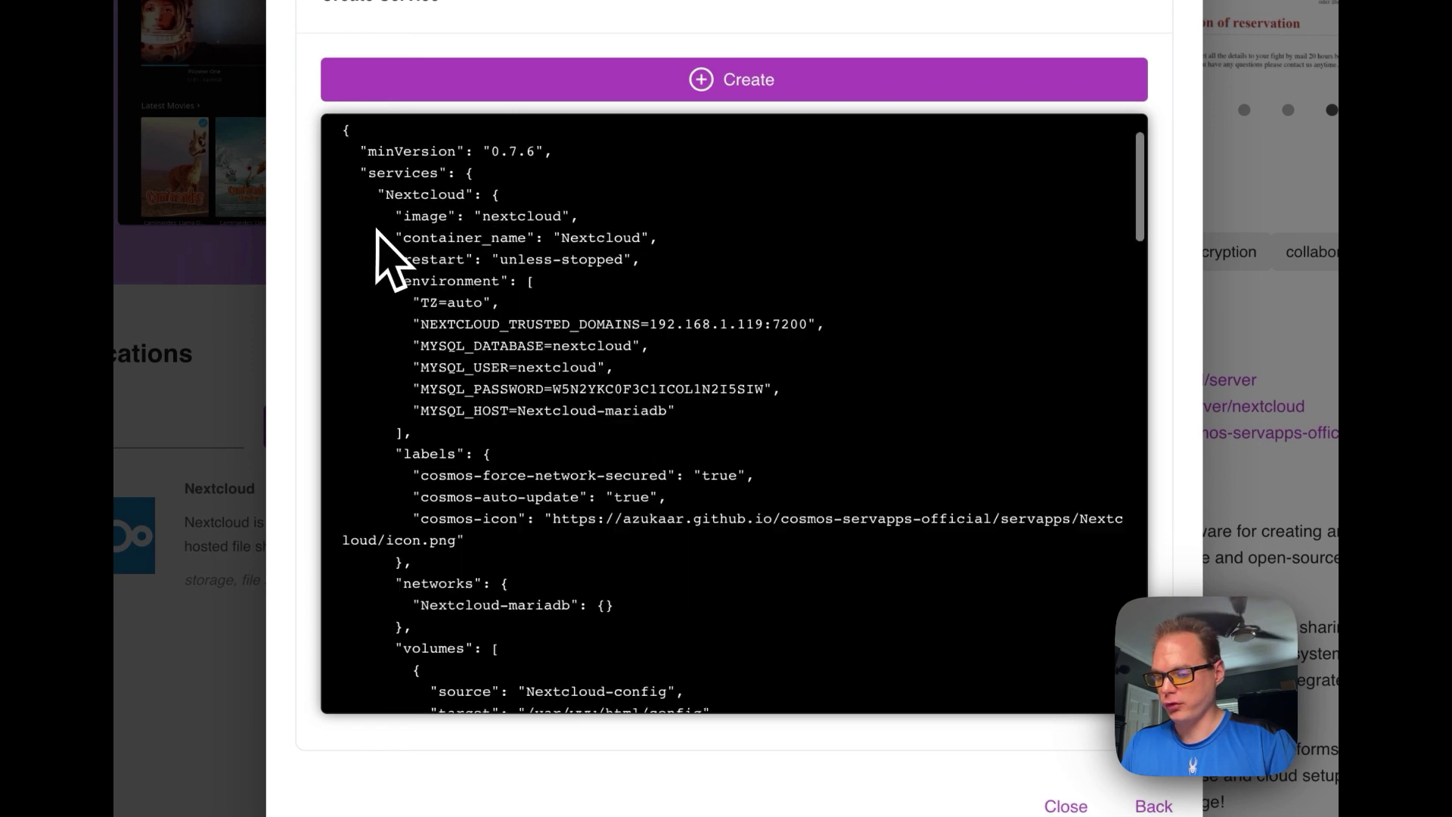
pyautogui.scroll(-15, 431, 571)
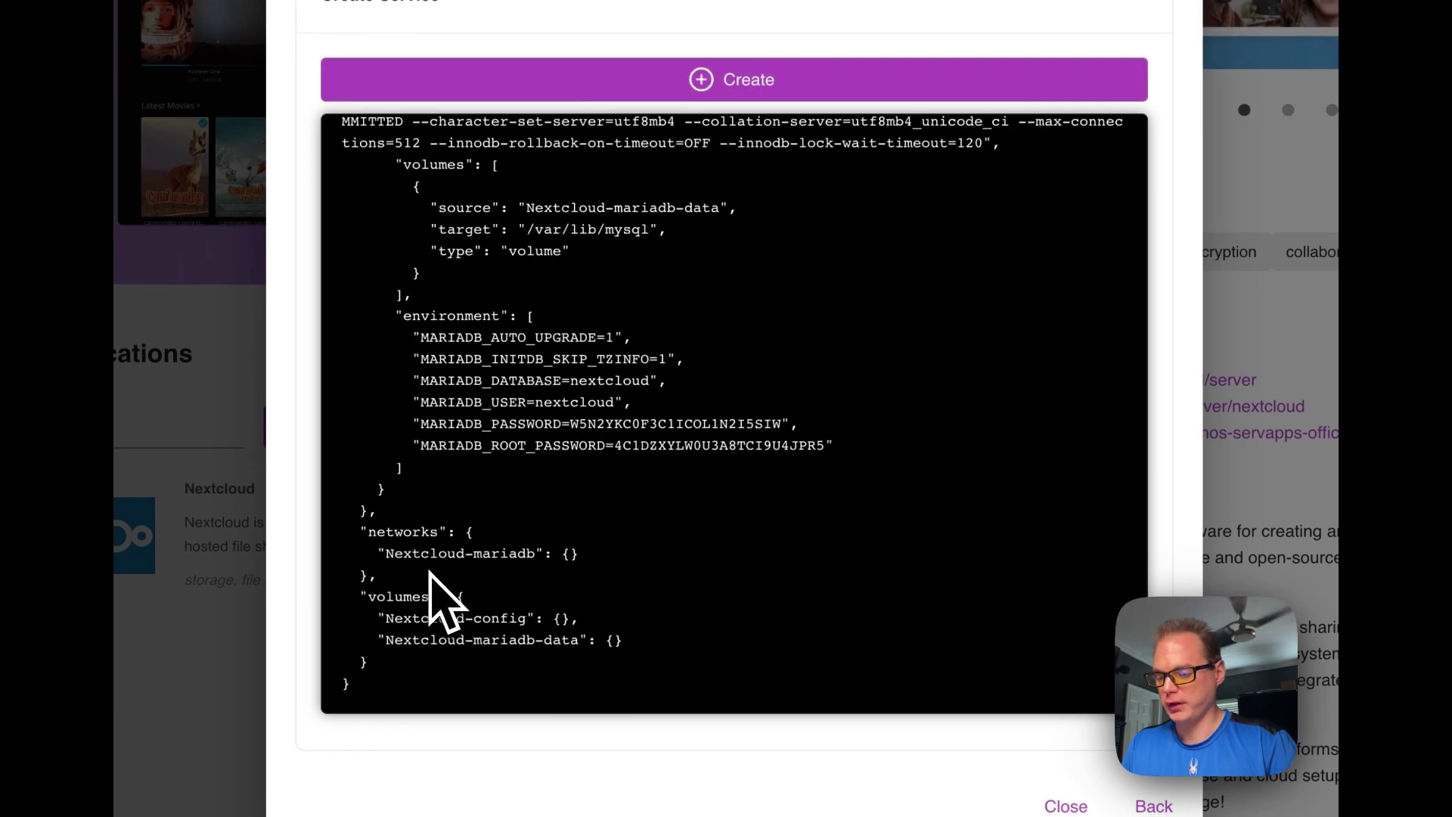
pyautogui.scroll(20, 430, 572)
pyautogui.scroll(3, 429, 573)
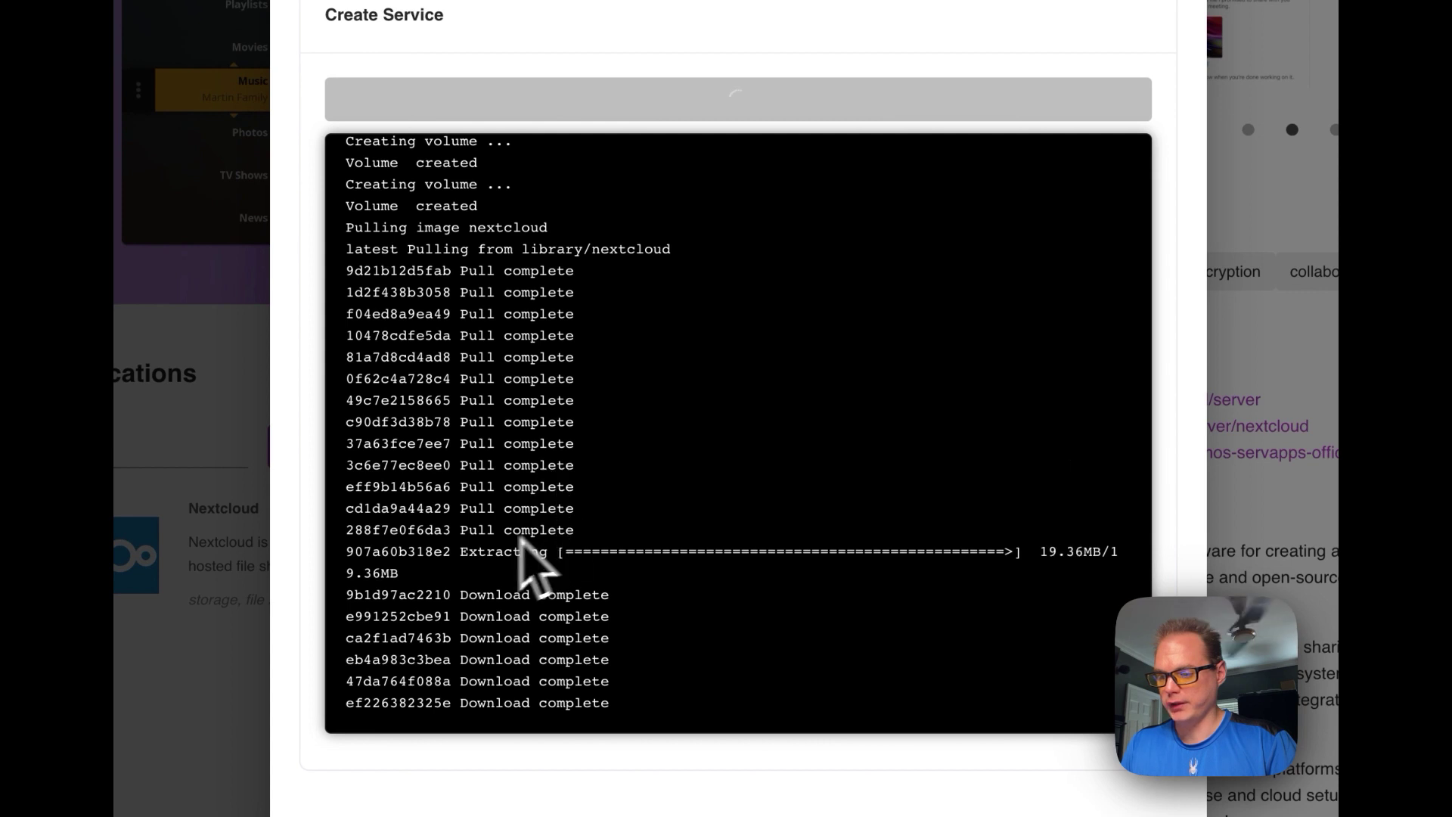
# Watch the install log until Service Created and the Refresh Page prompt appear.
pyautogui.scroll(5, 613, 333)
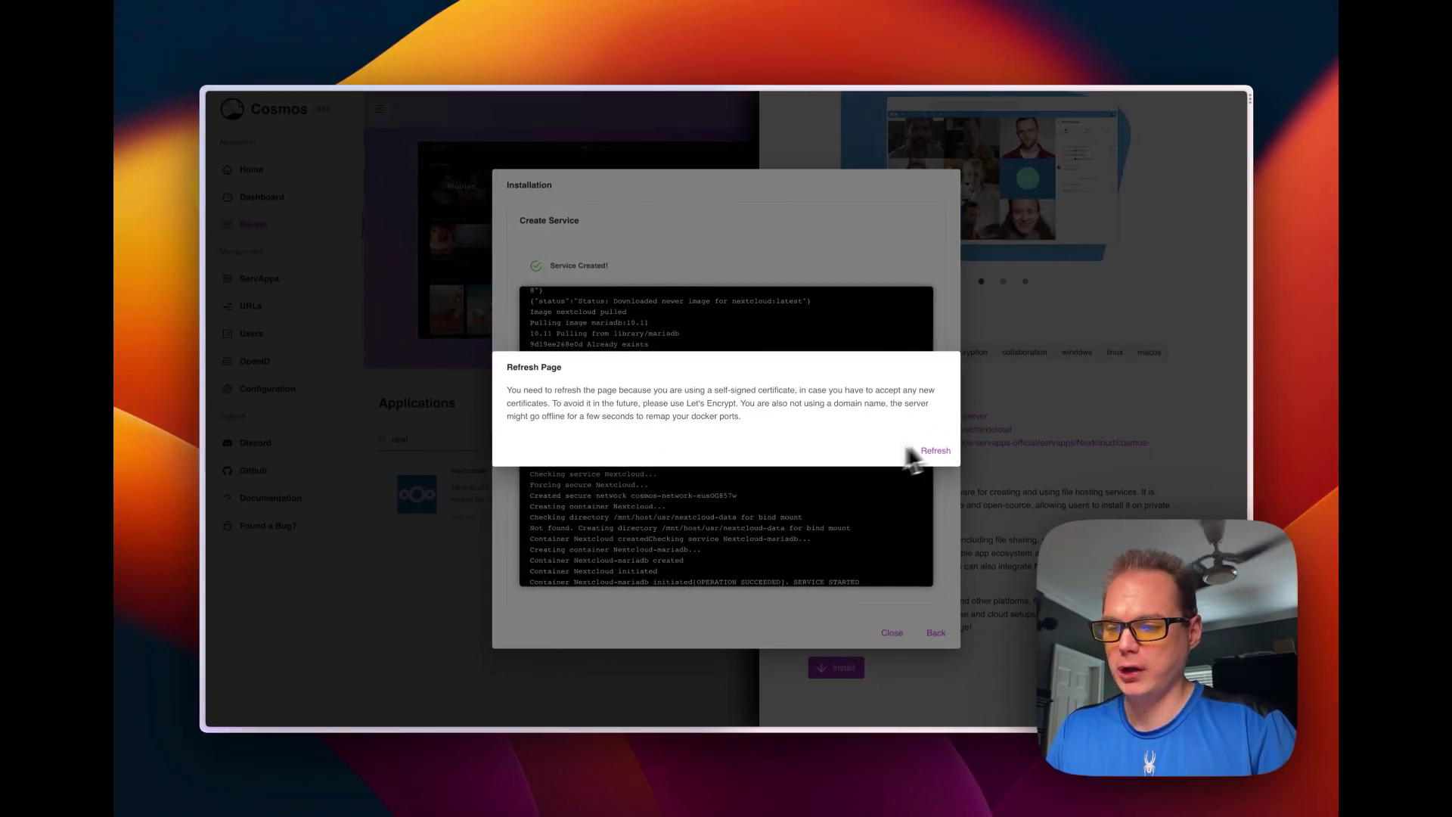
# Refresh Cosmos after the install, reload past the connection error, close the Nextcloud panel, and go Home.
pyautogui.click(932, 451)
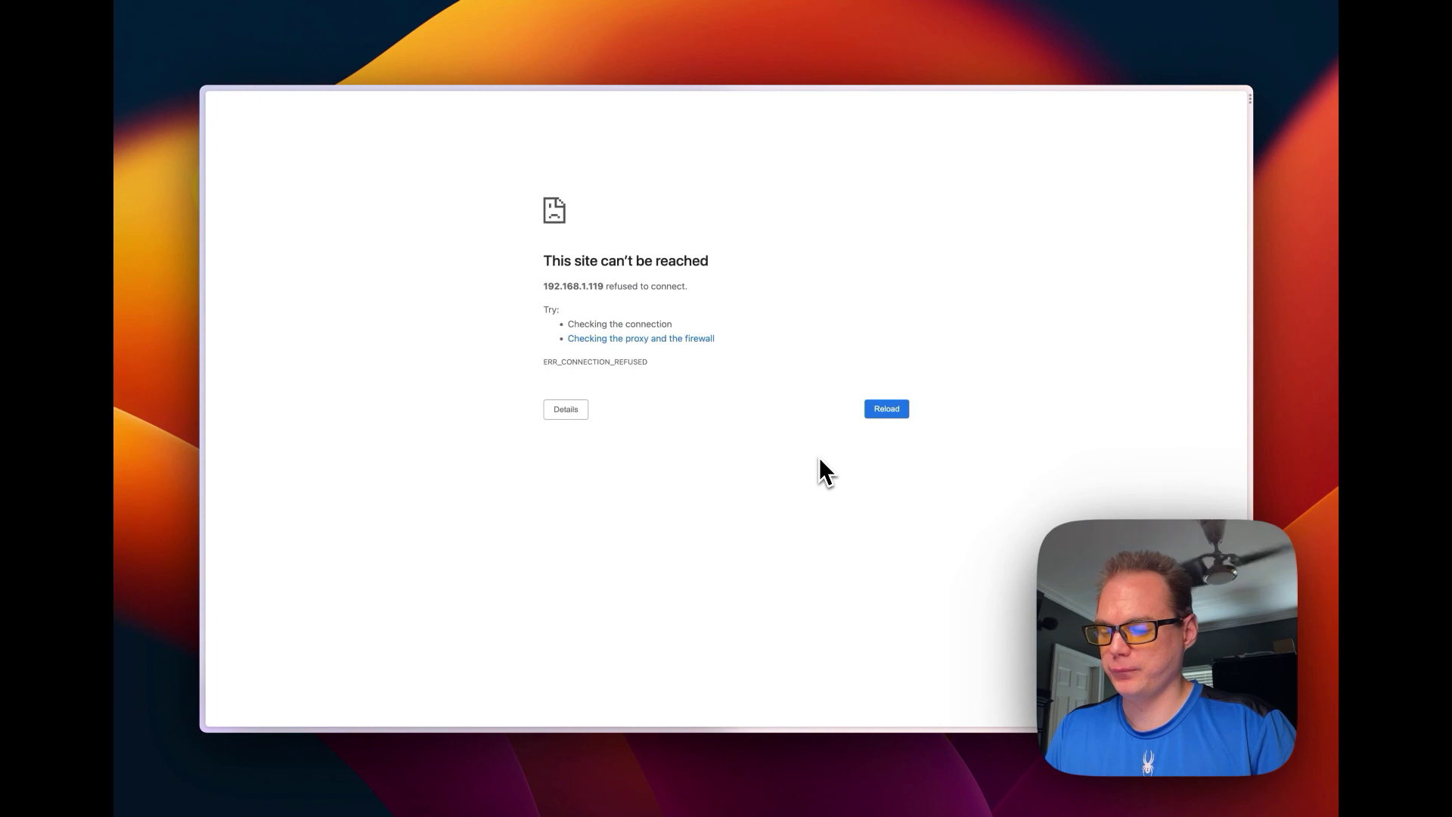
pyautogui.press('super+r')
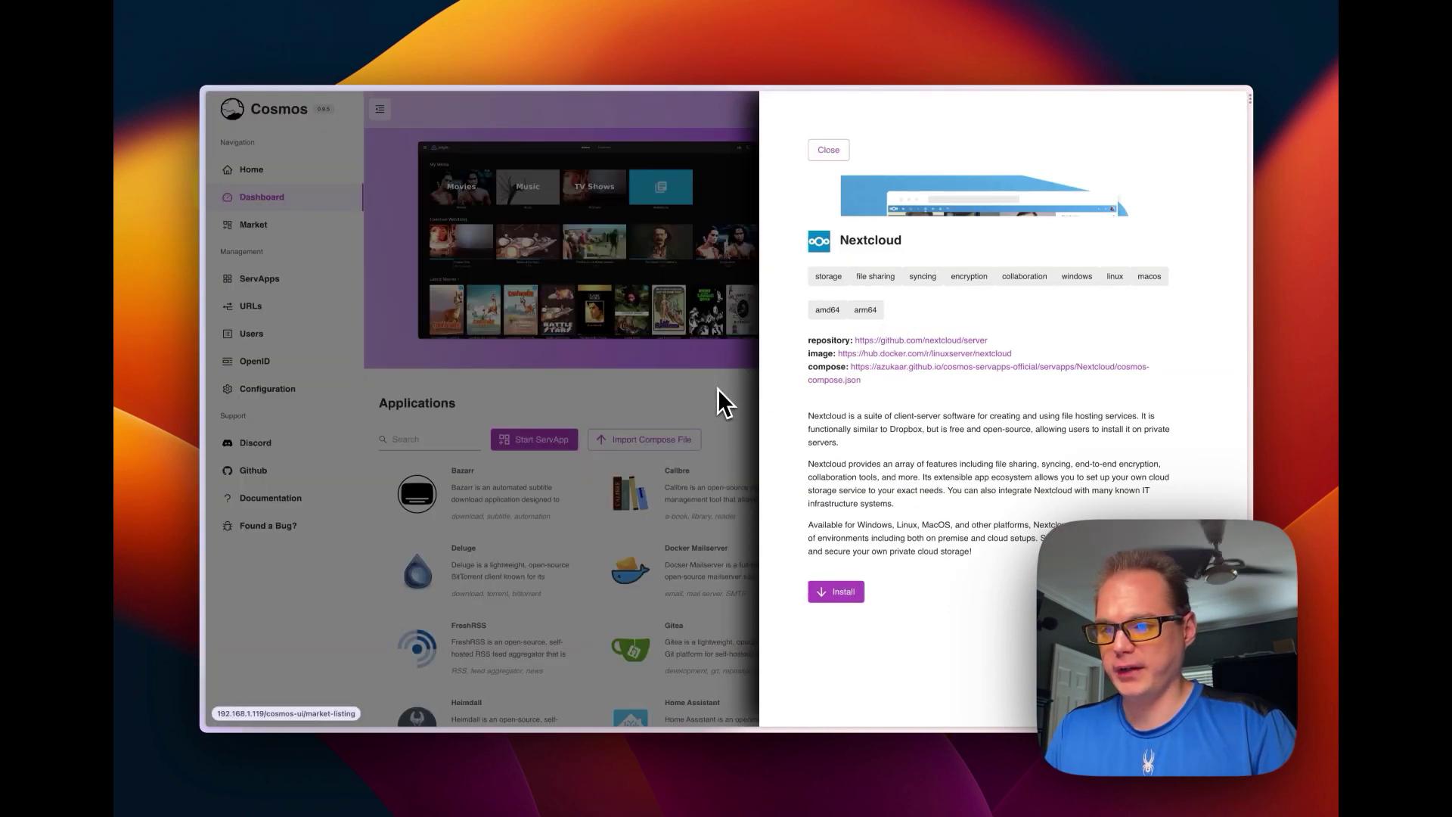
pyautogui.click(828, 150)
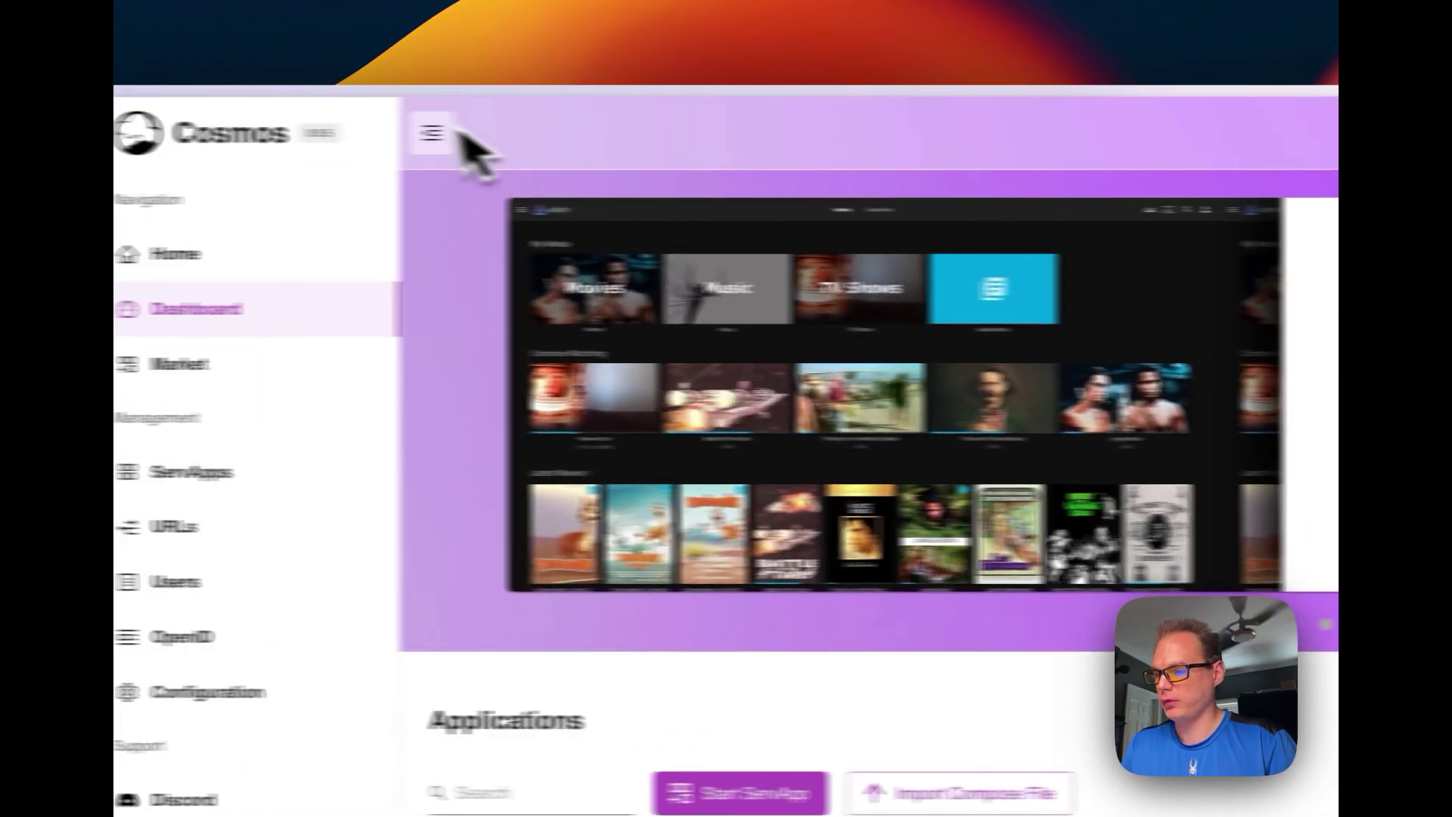
pyautogui.click(344, 280)
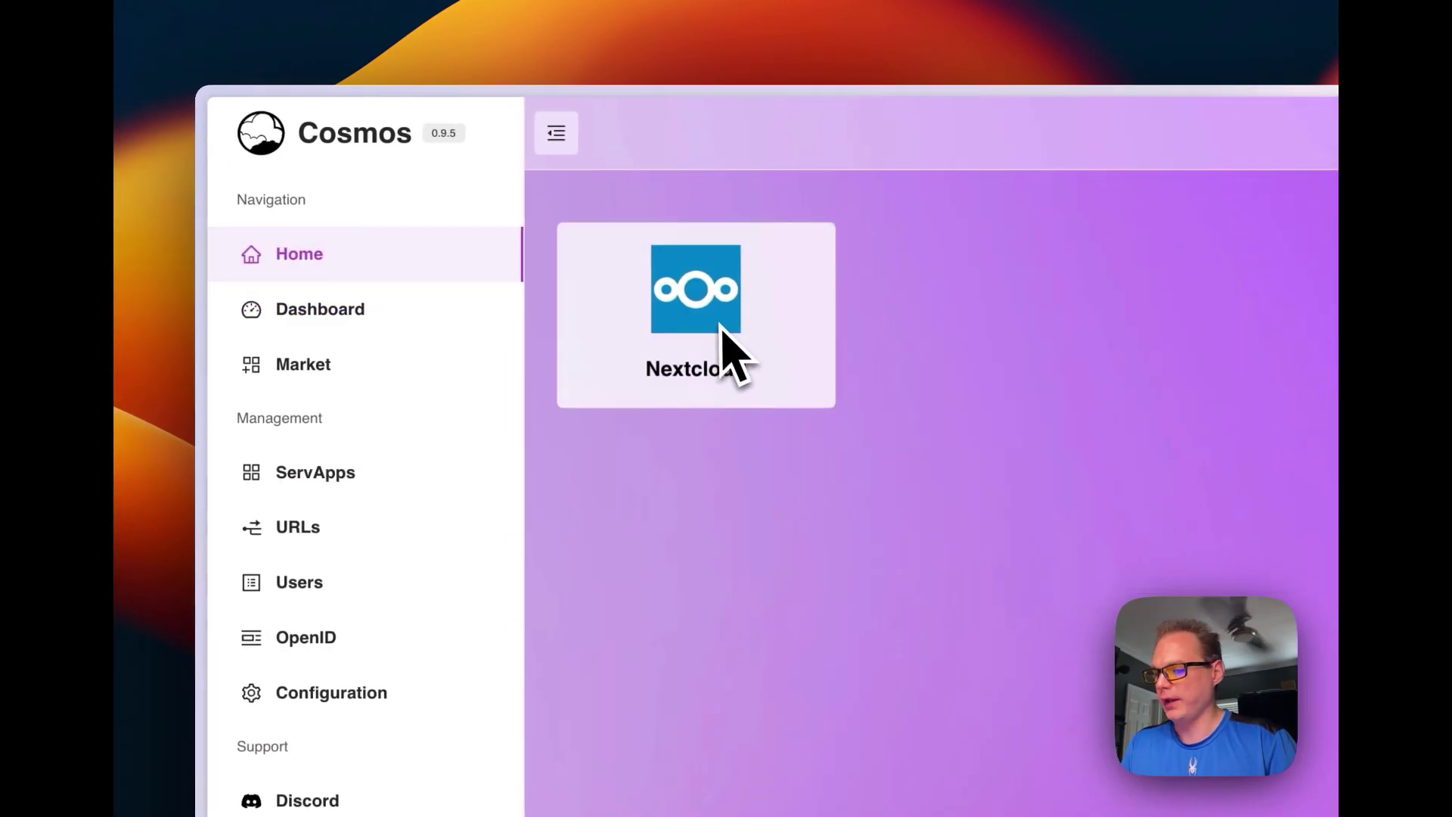
# Check the Nextcloud URL route's Overview and Setup, confirming it targets the Nextcloud container on port 80.
pyautogui.click(328, 535)
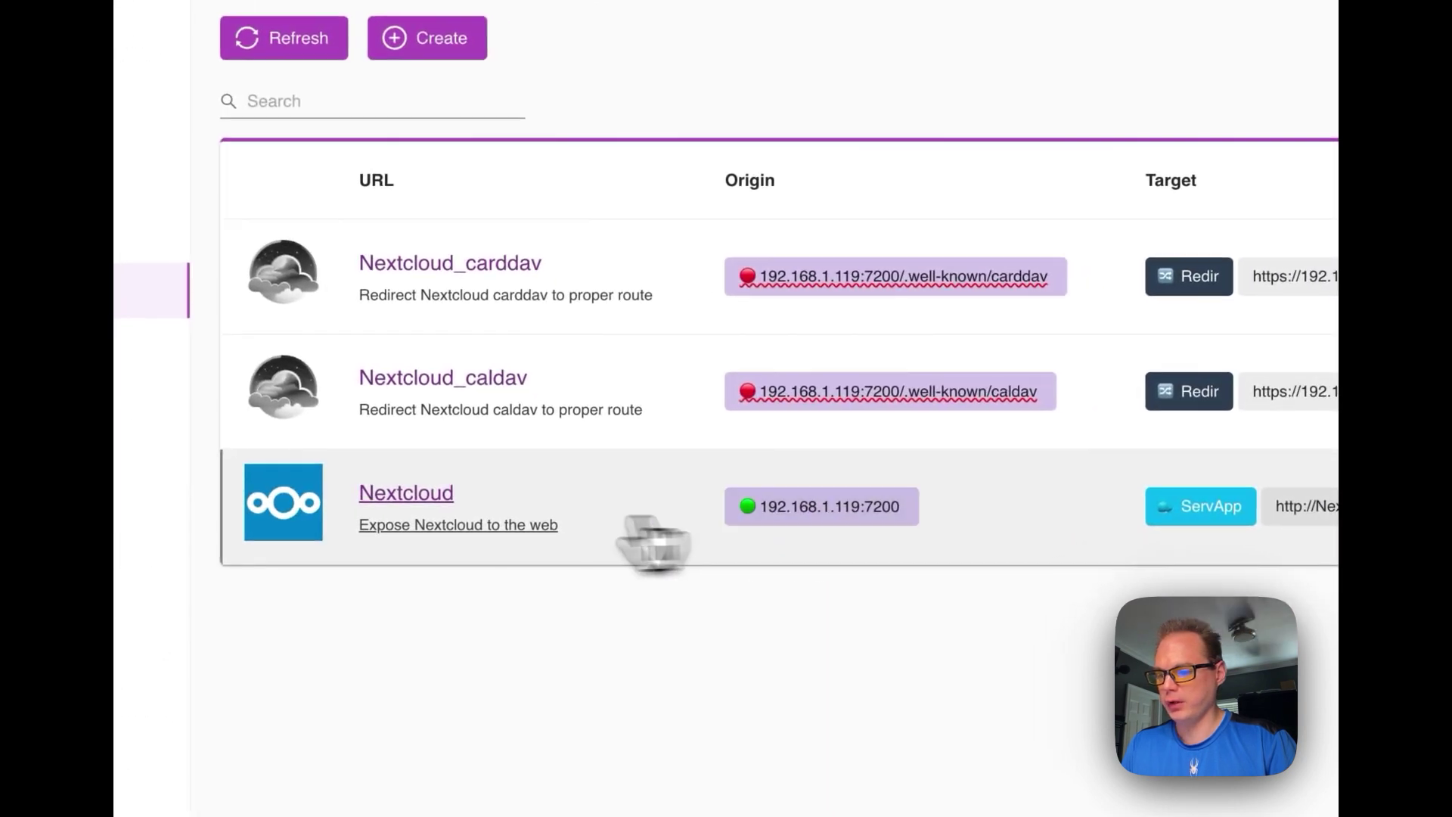
pyautogui.click(654, 543)
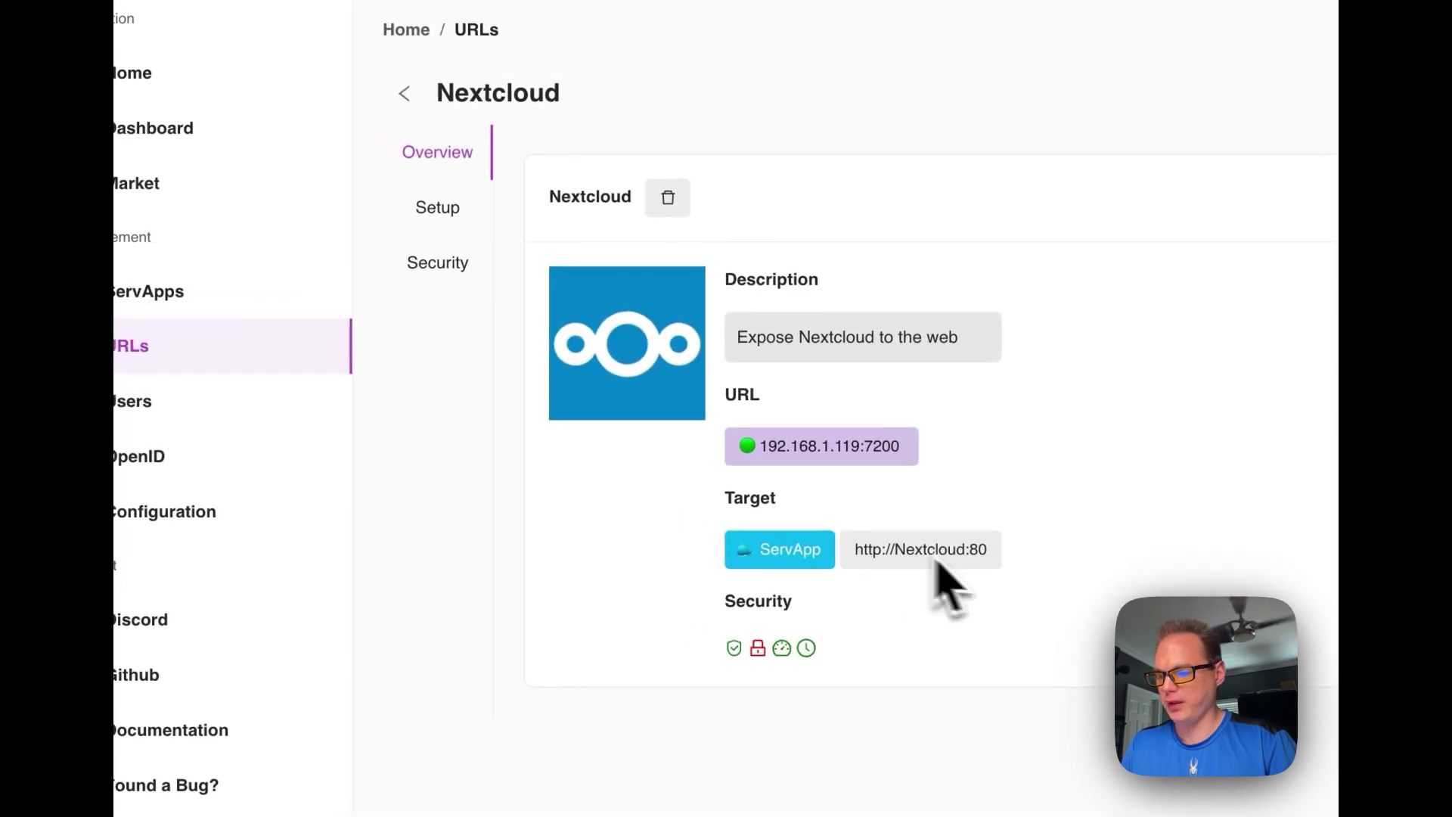
pyautogui.click(448, 214)
pyautogui.scroll(-5, 650, 590)
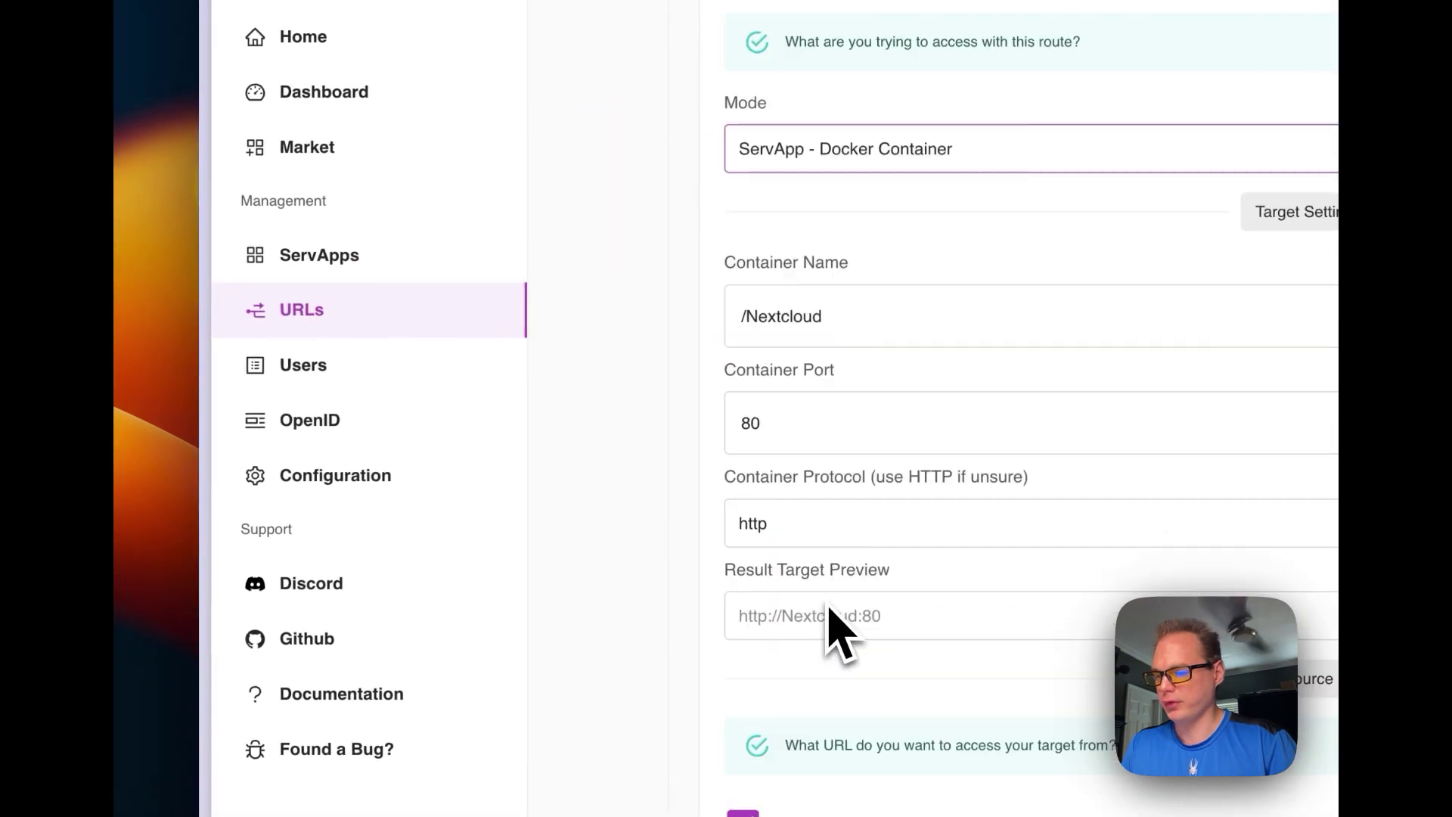
pyautogui.scroll(1, 812, 378)
pyautogui.scroll(-6, 794, 605)
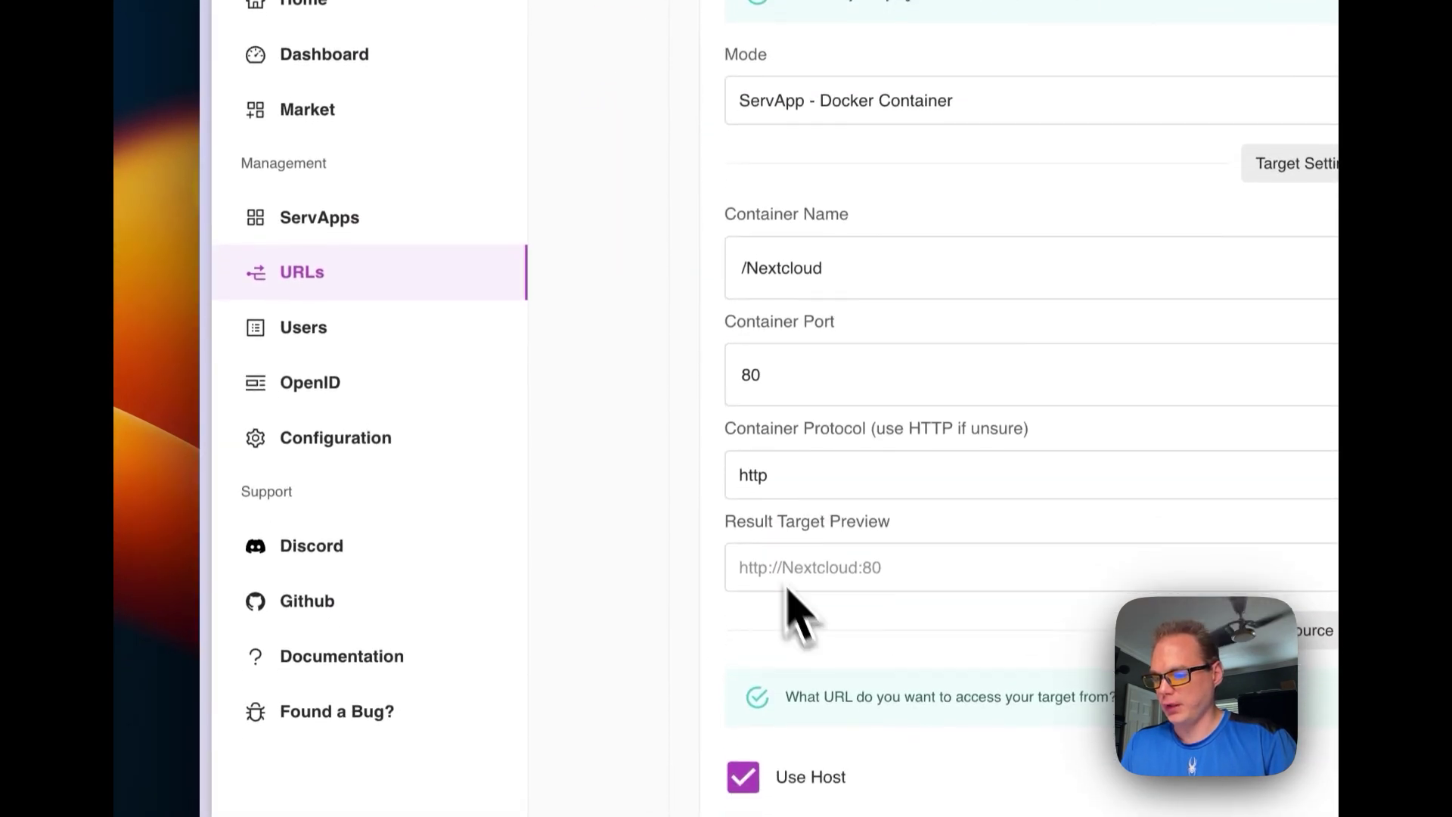
pyautogui.scroll(10, 597, 522)
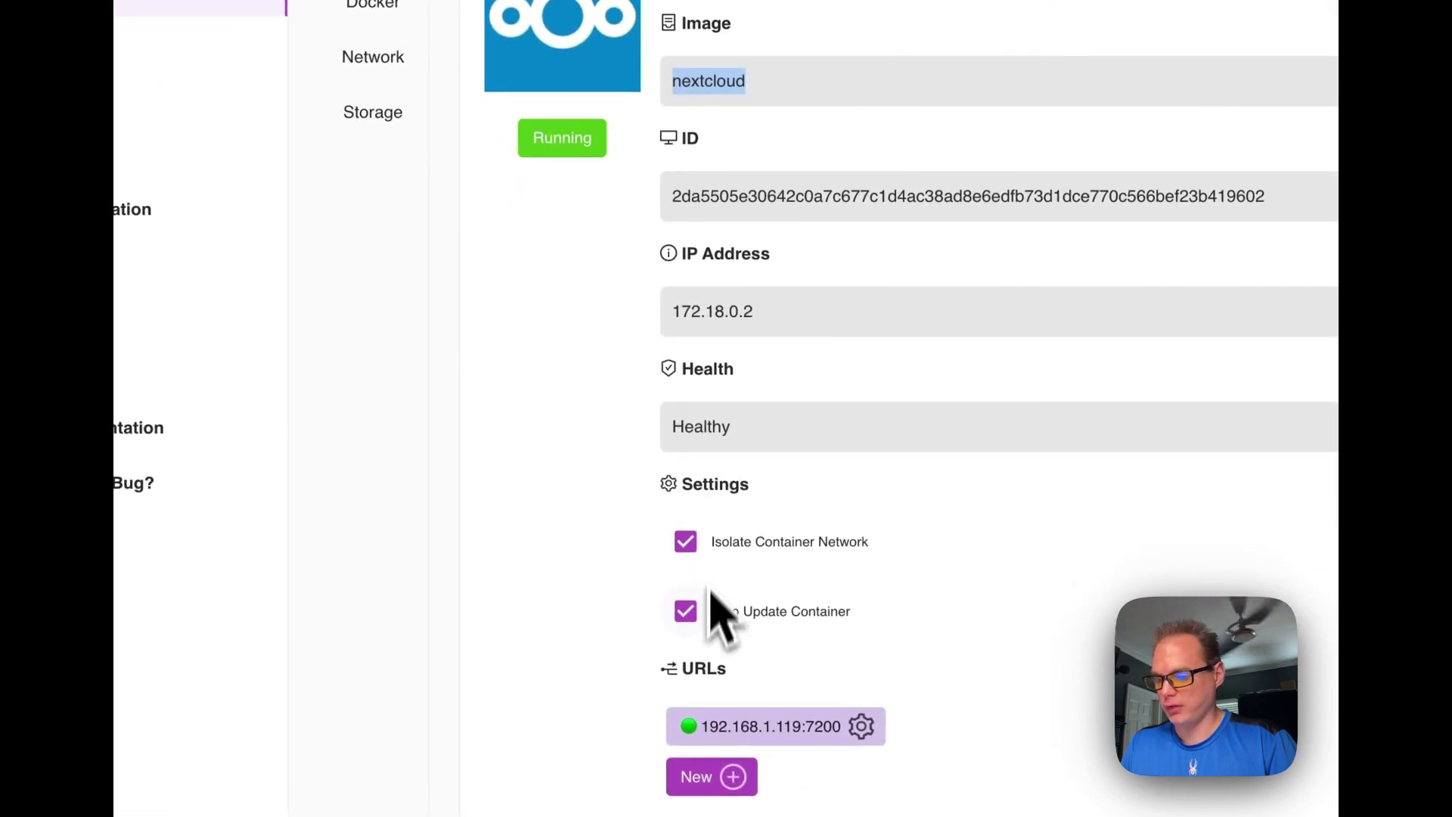
# Look at the Nextcloud ServApp's logs, terminal, and Docker setup with its environment variables.
pyautogui.click(529, 118)
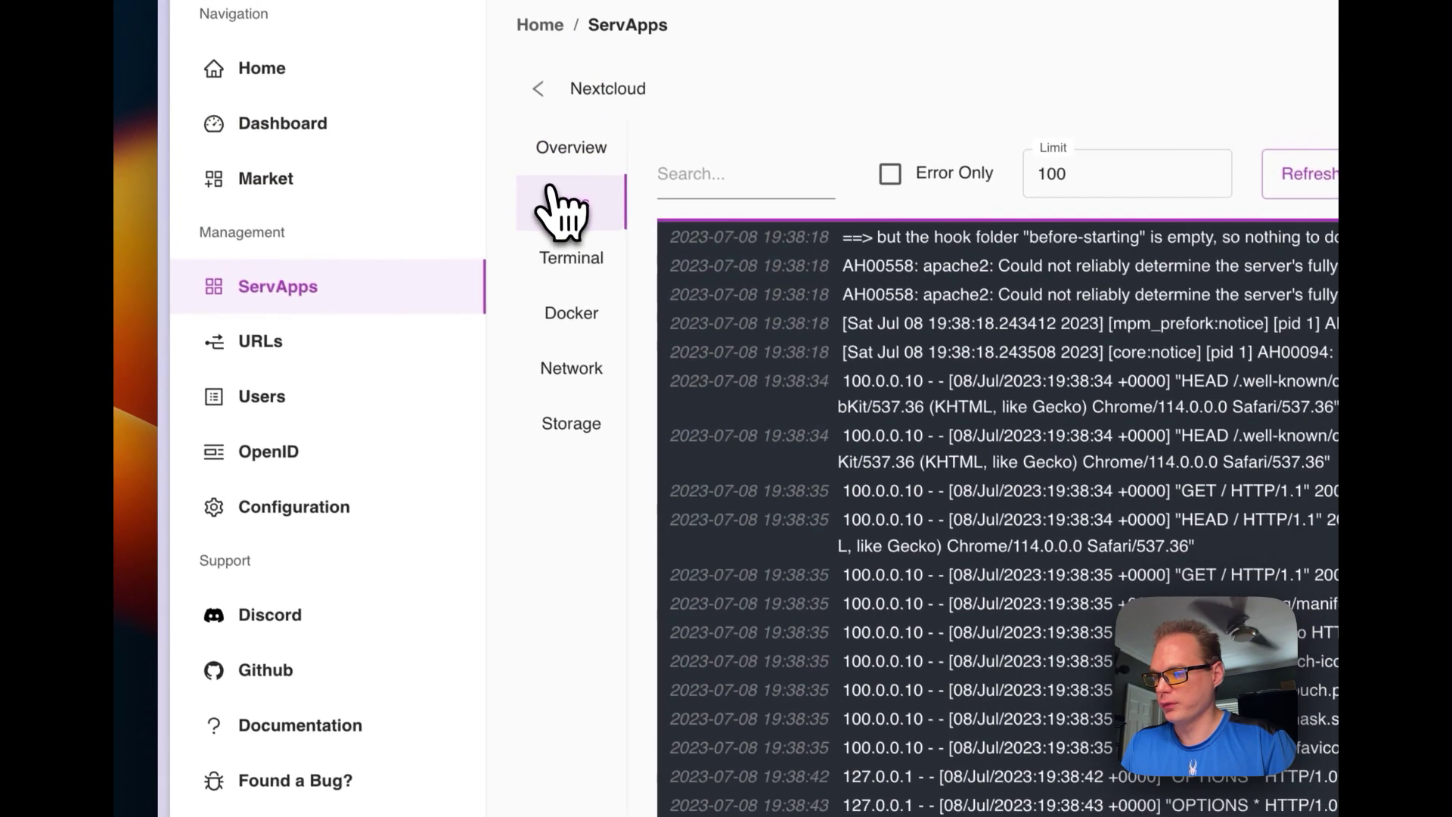
pyautogui.click(578, 272)
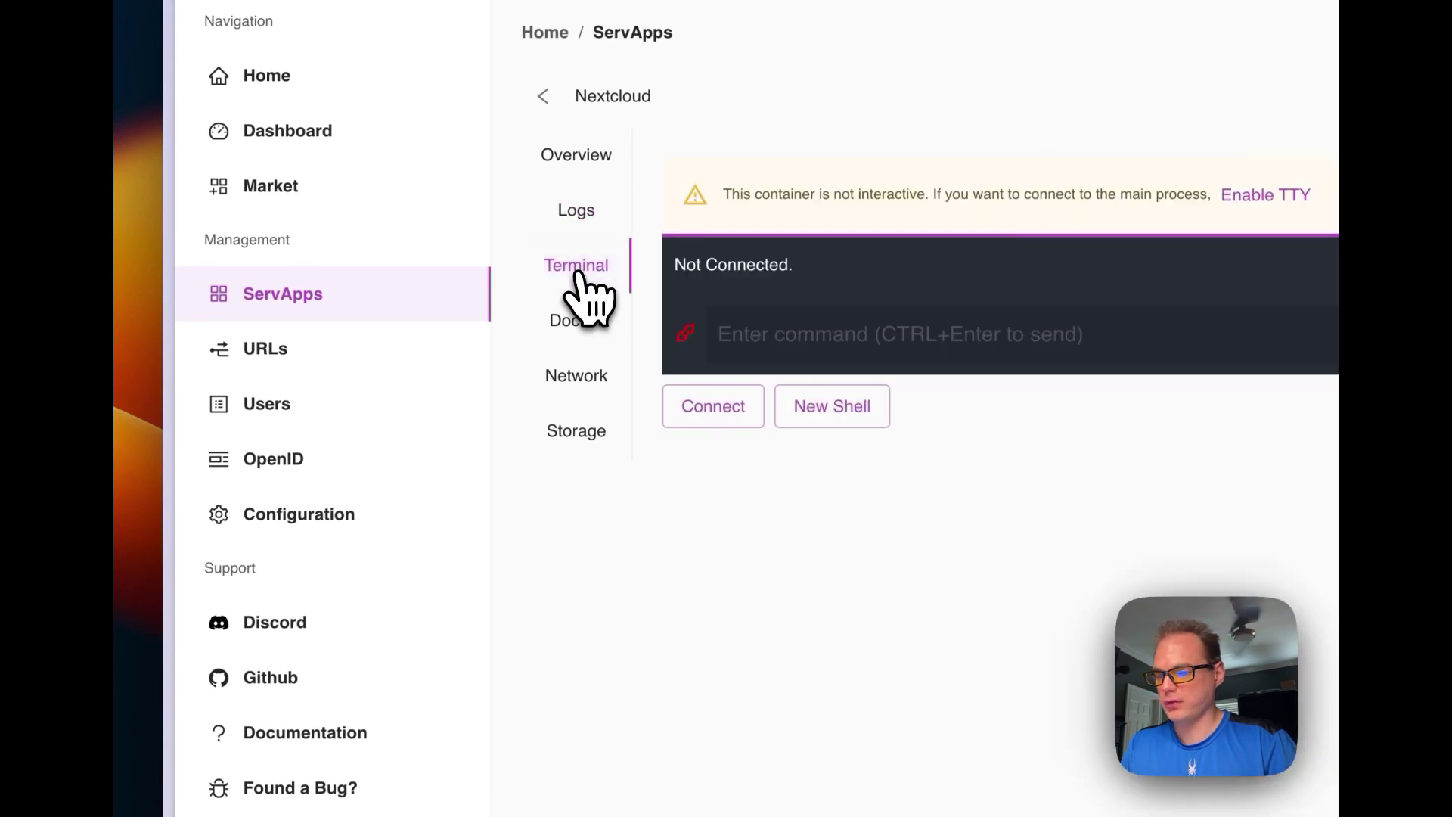
pyautogui.click(584, 348)
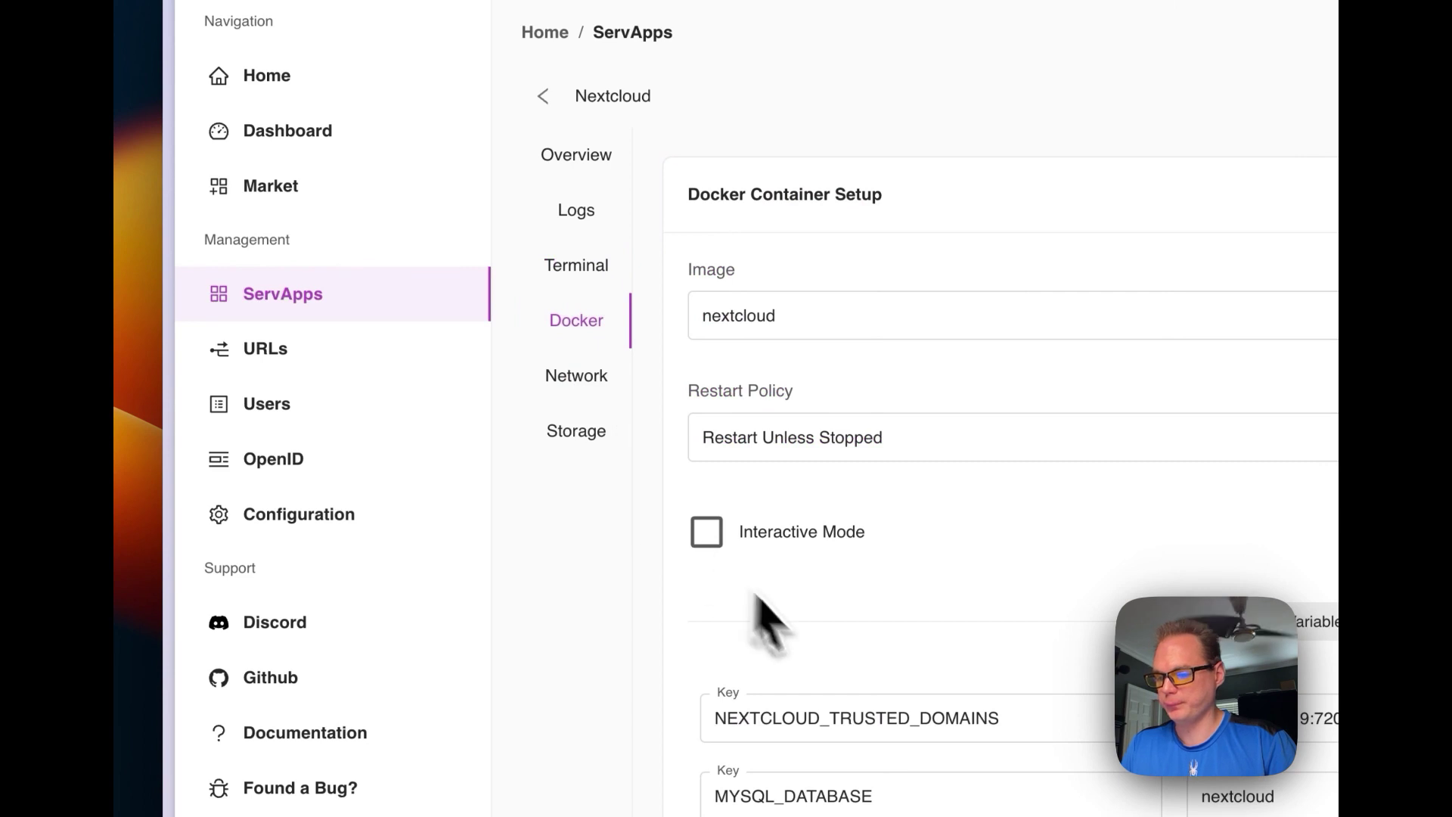
pyautogui.scroll(-10, 757, 595)
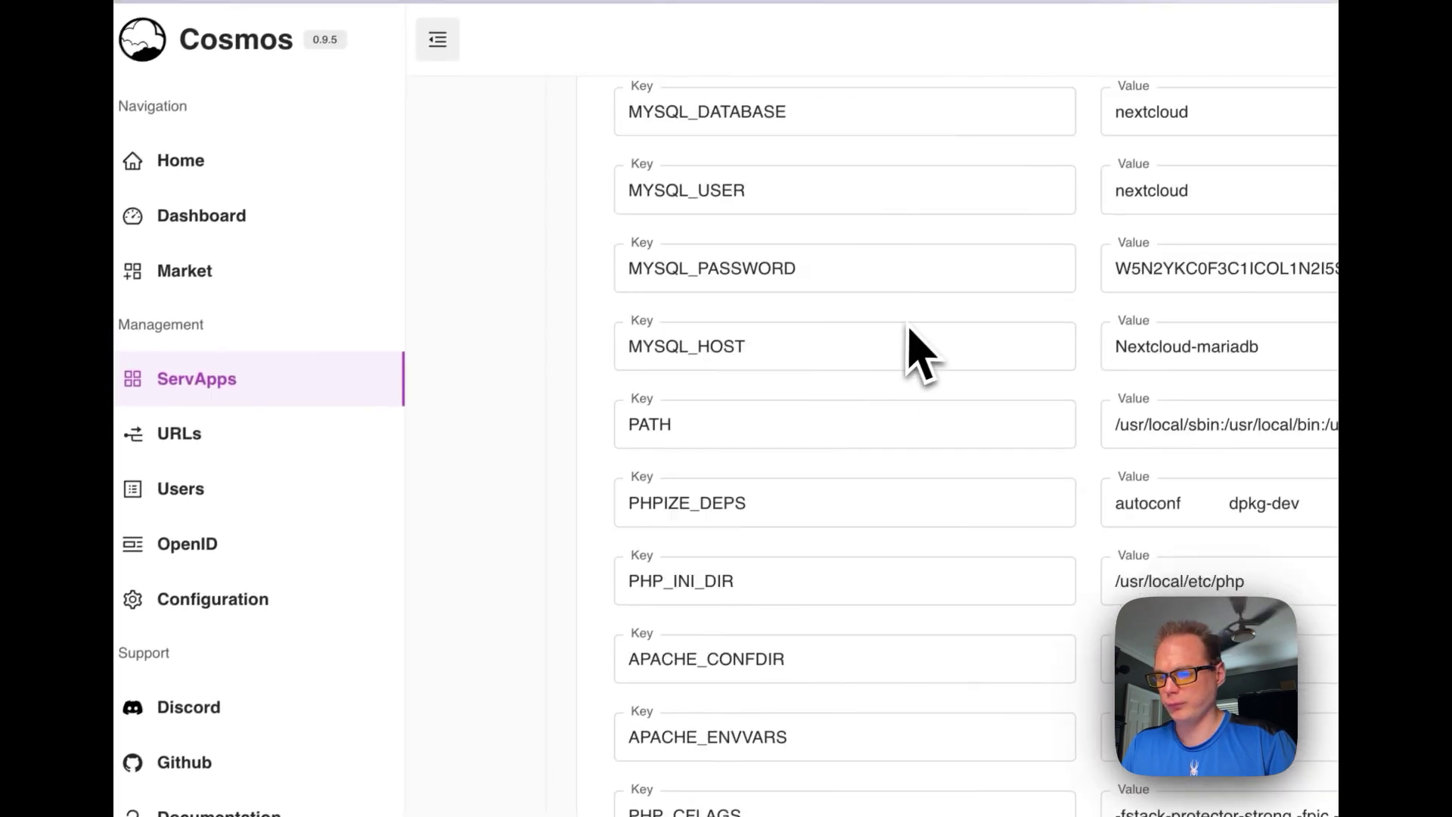
pyautogui.scroll(-10, 909, 331)
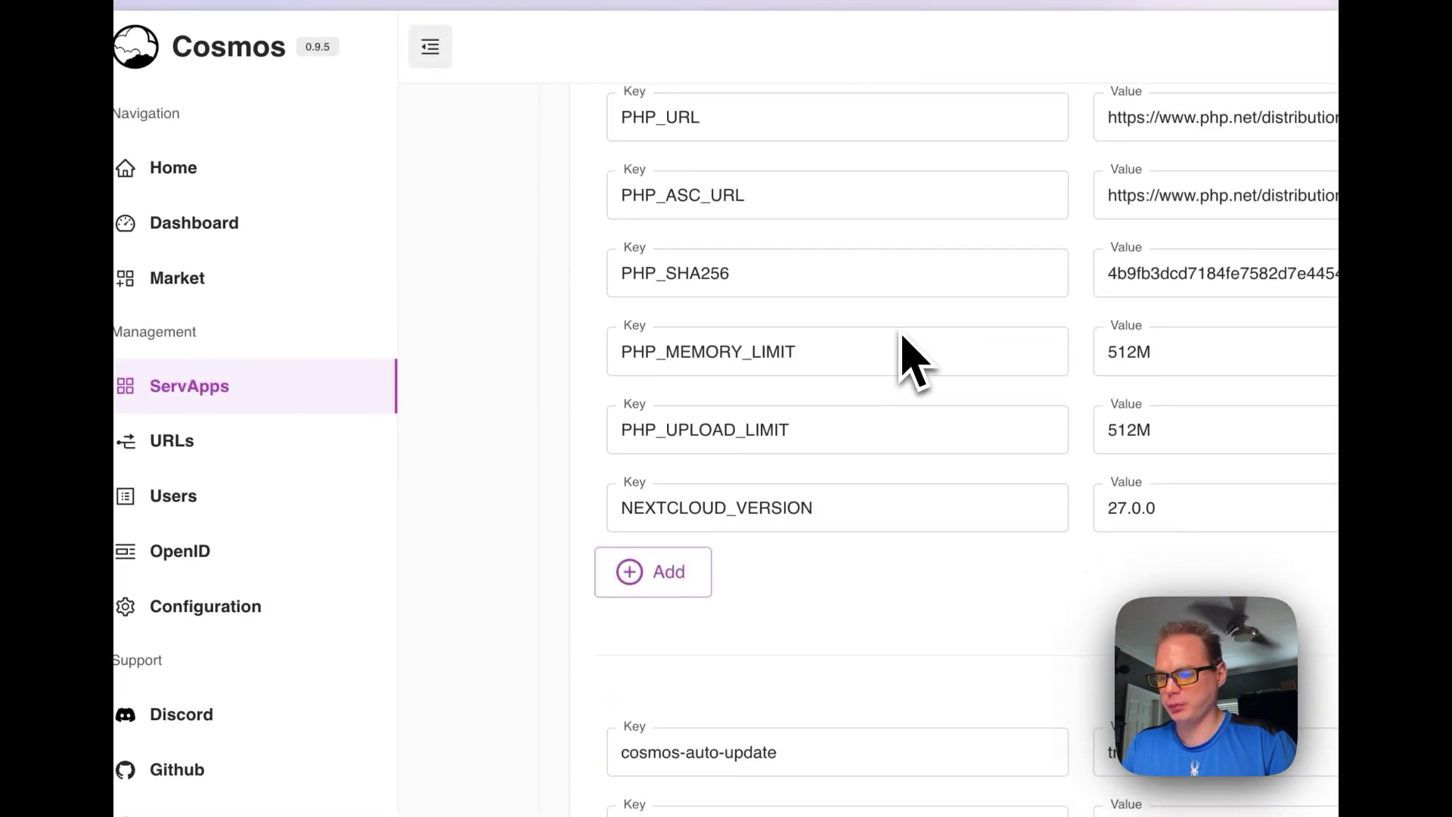
pyautogui.scroll(15, 902, 335)
# Review the container's network settings and storage volume mounts.
pyautogui.click(483, 448)
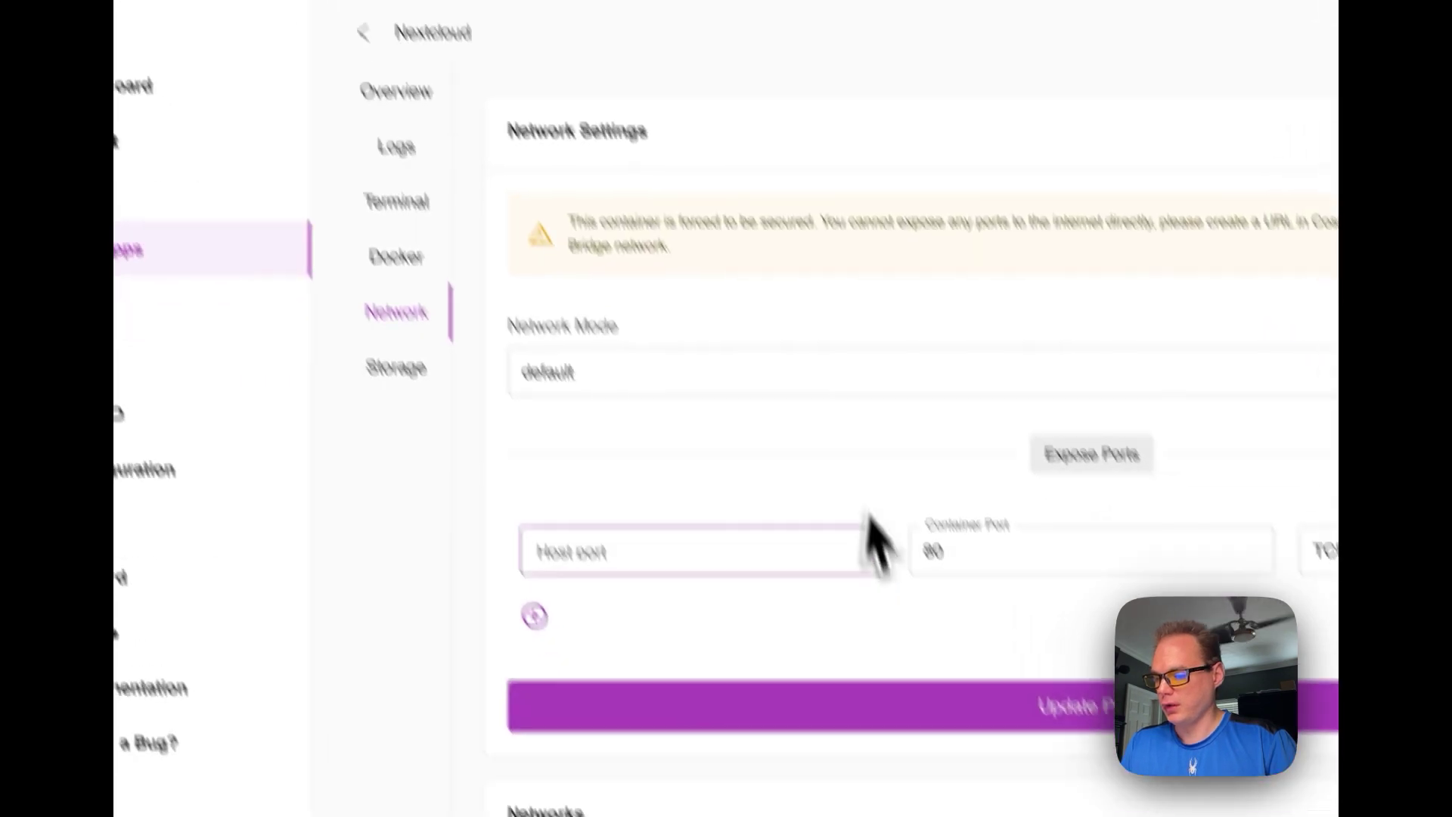
pyautogui.scroll(-5, 937, 737)
pyautogui.scroll(5, 930, 739)
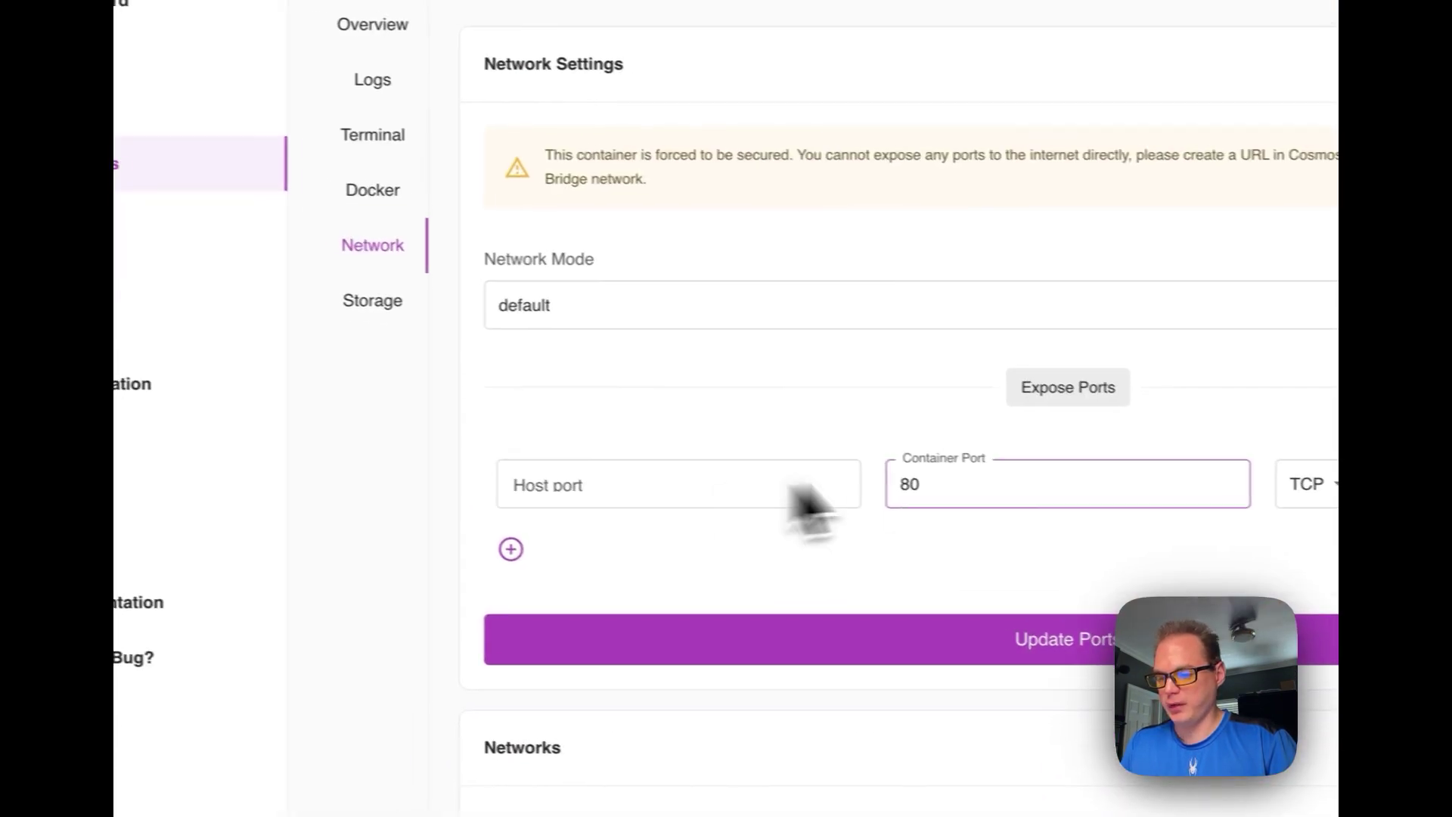
pyautogui.scroll(-5, 965, 508)
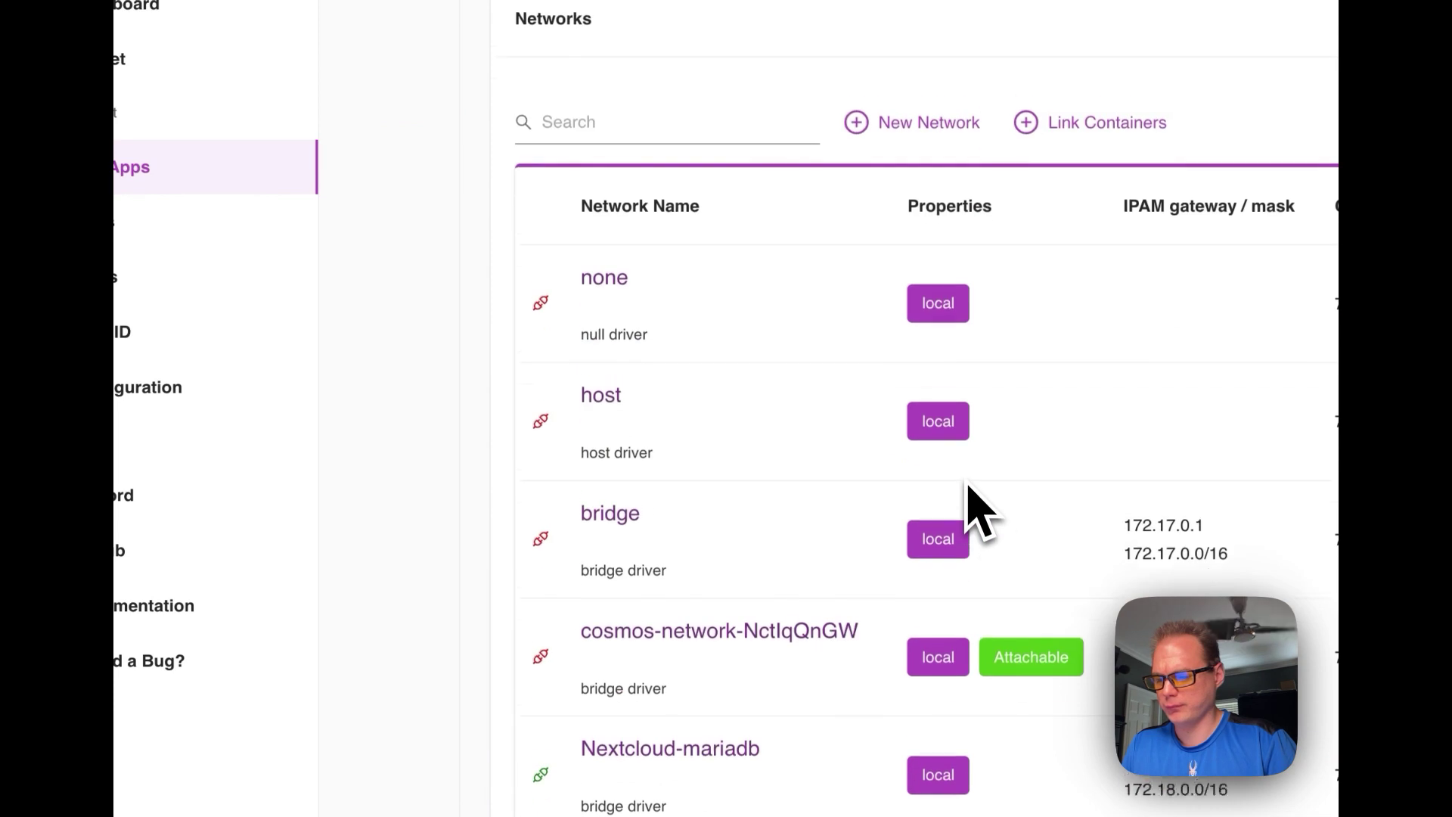
pyautogui.scroll(5, 965, 509)
pyautogui.click(401, 305)
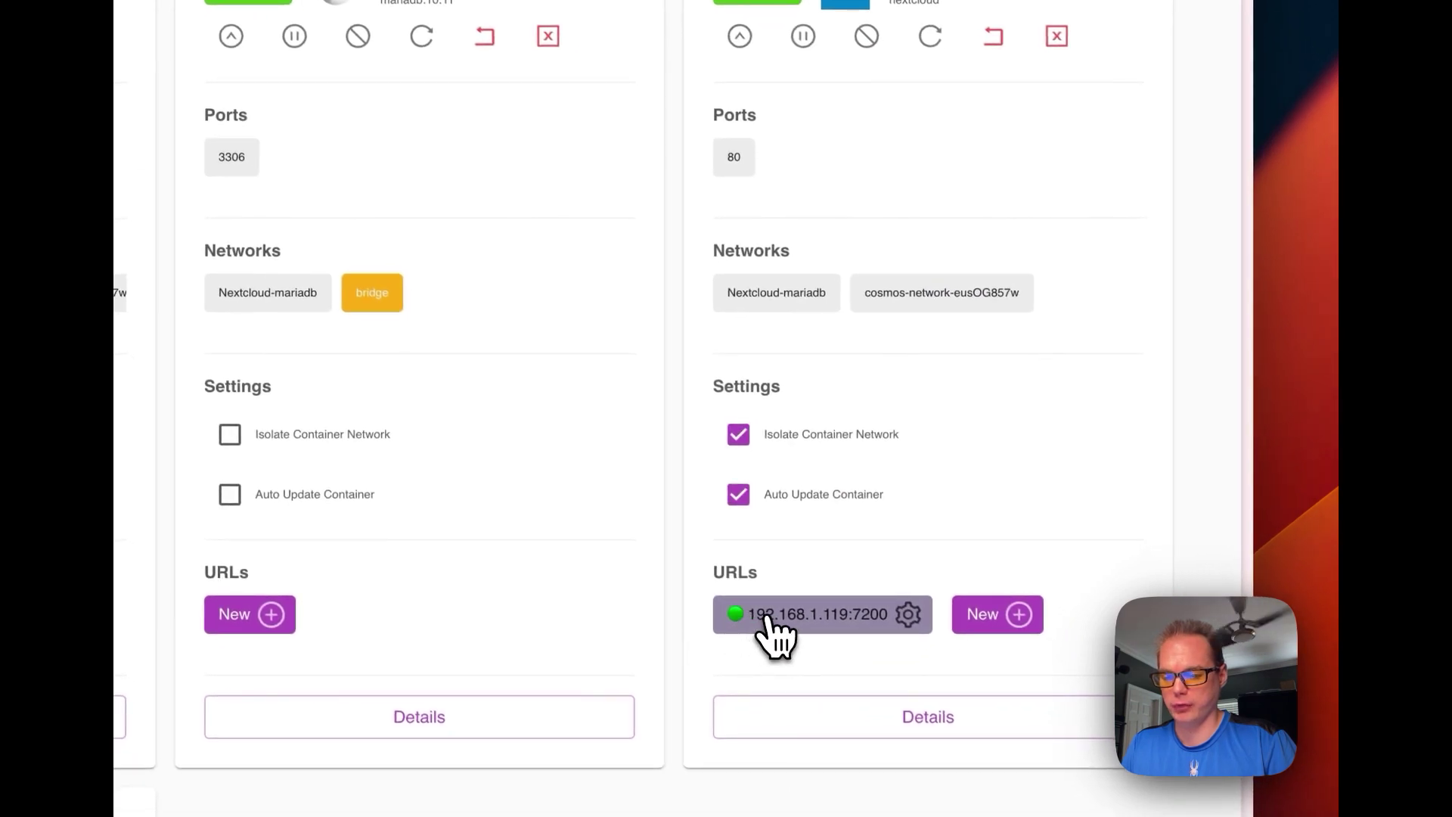
# Open Nextcloud at 192.168.1.119:7200, enter an admin username and password, and install.
pyautogui.click(768, 619)
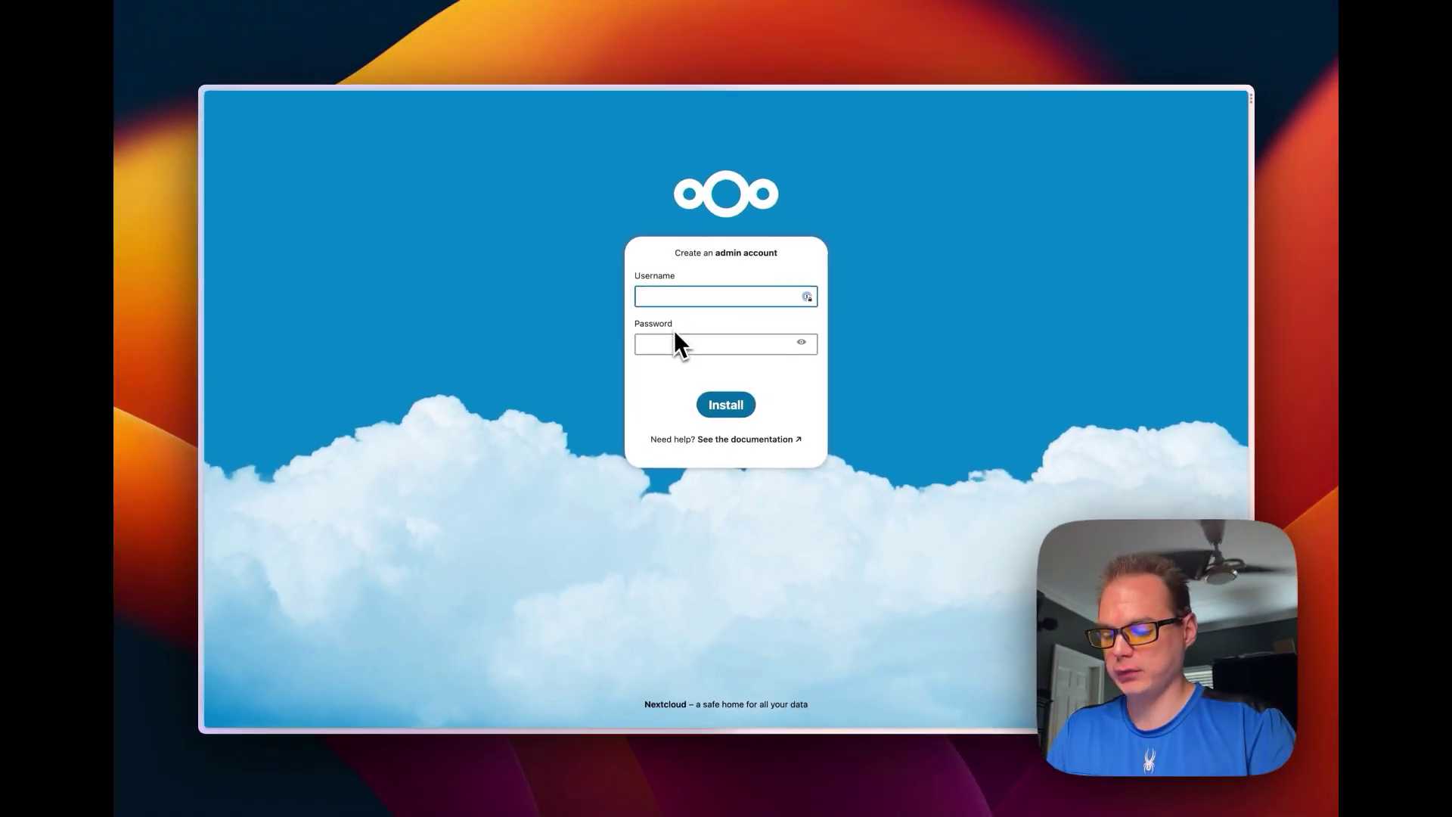
pyautogui.write('bigbeartechworld')
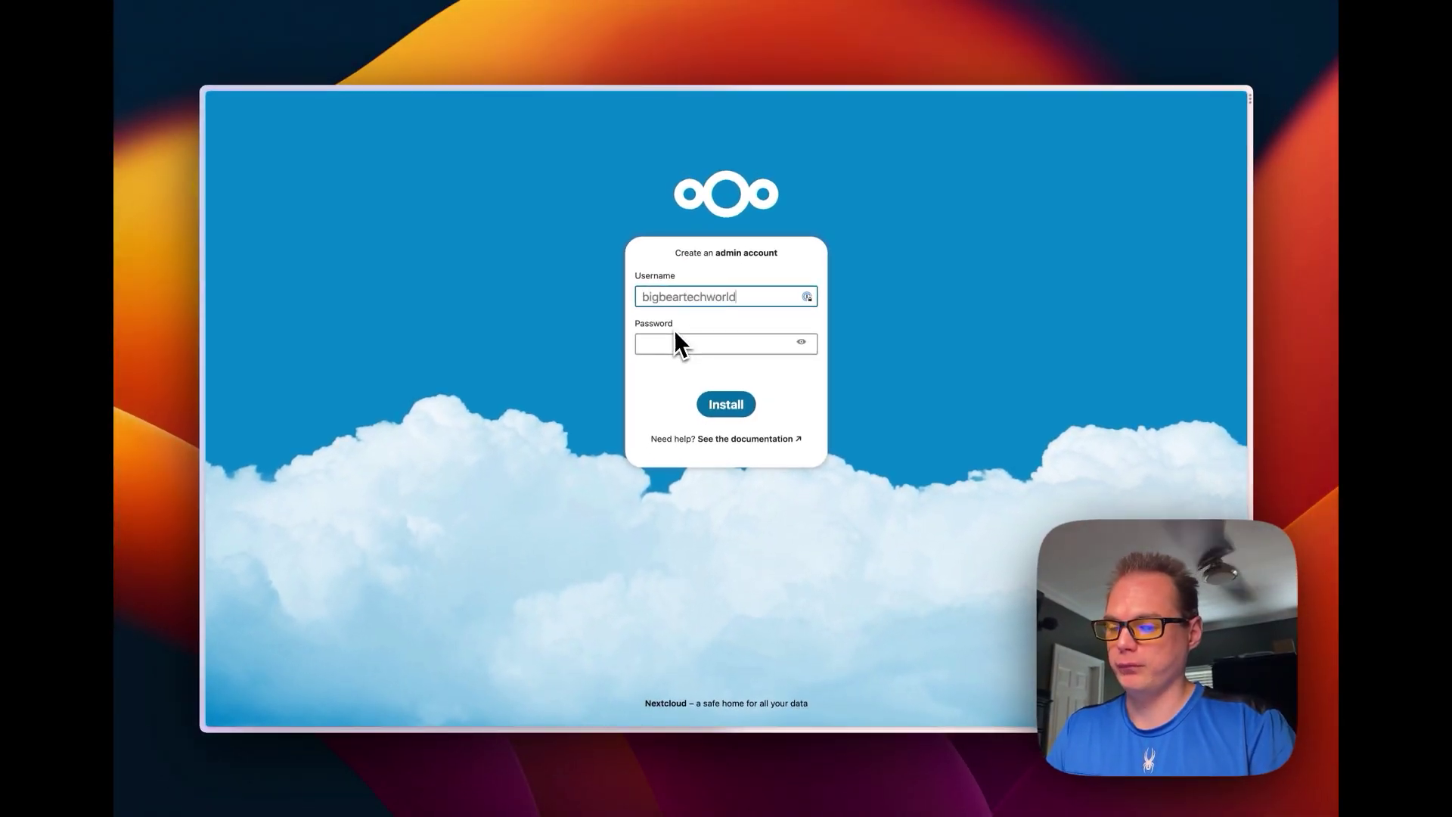
pyautogui.press('Tab')
pyautogui.write('a')
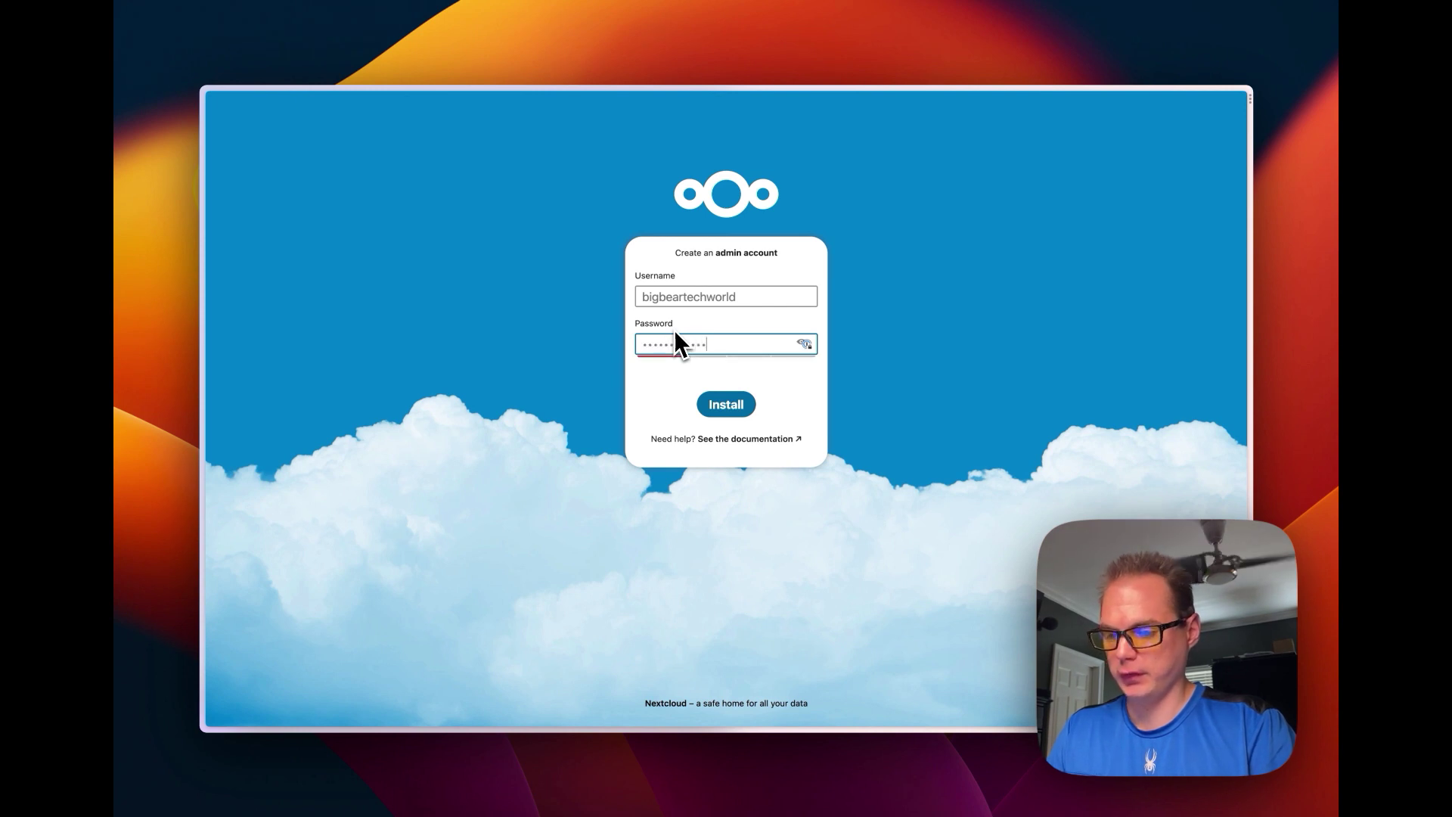
pyautogui.doubleClick(655, 275)
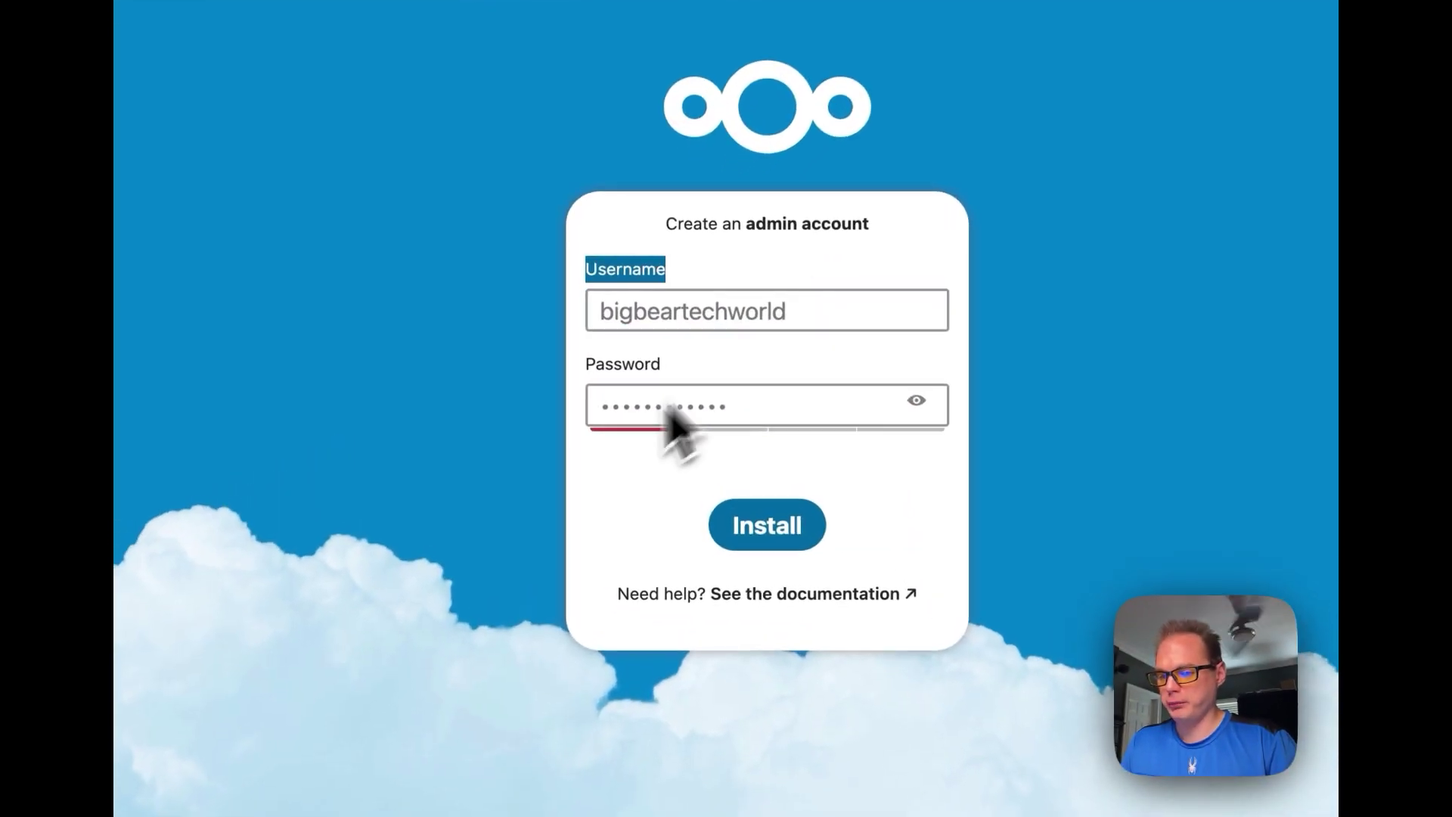
pyautogui.click(579, 368)
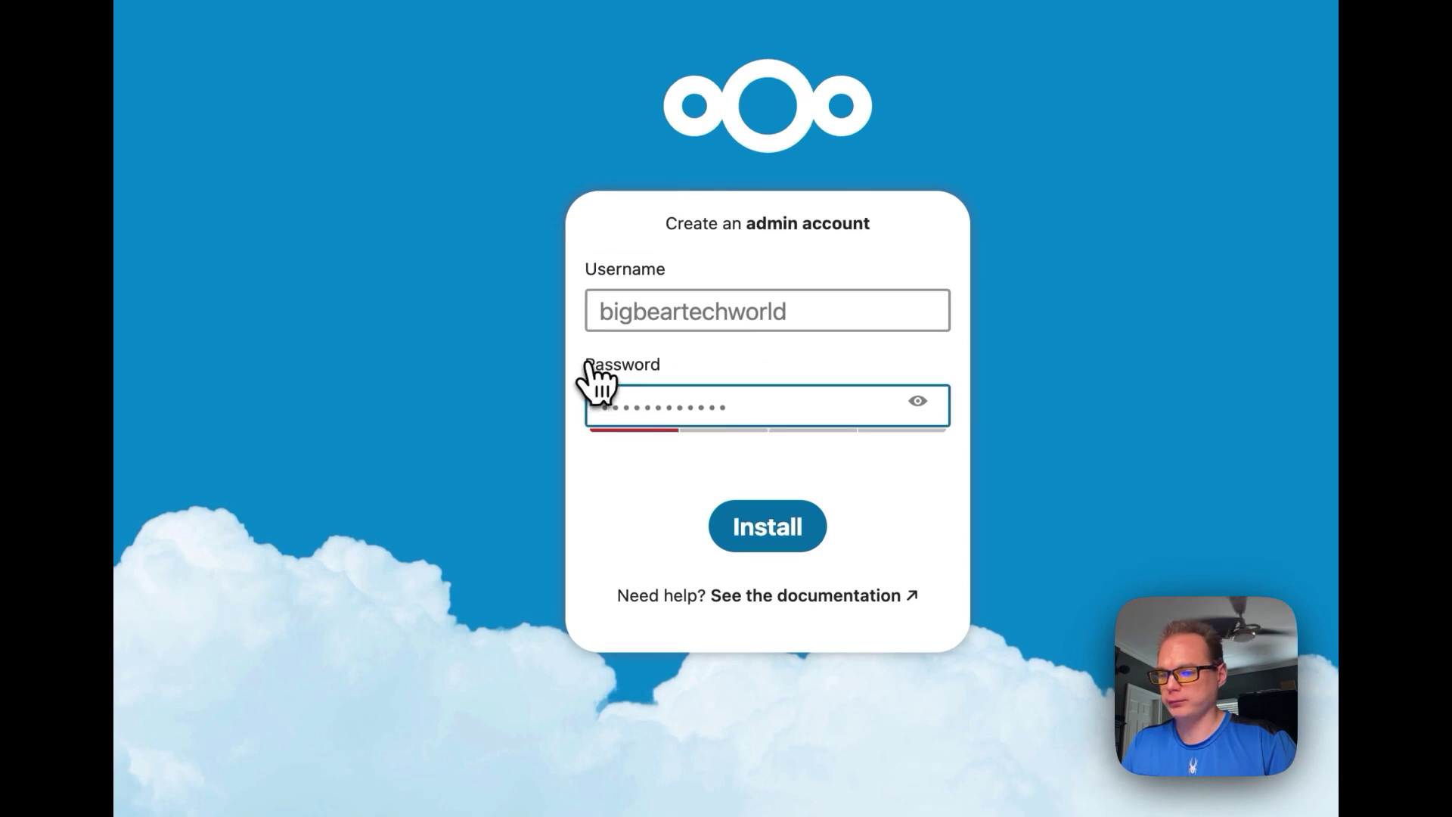
pyautogui.click(757, 534)
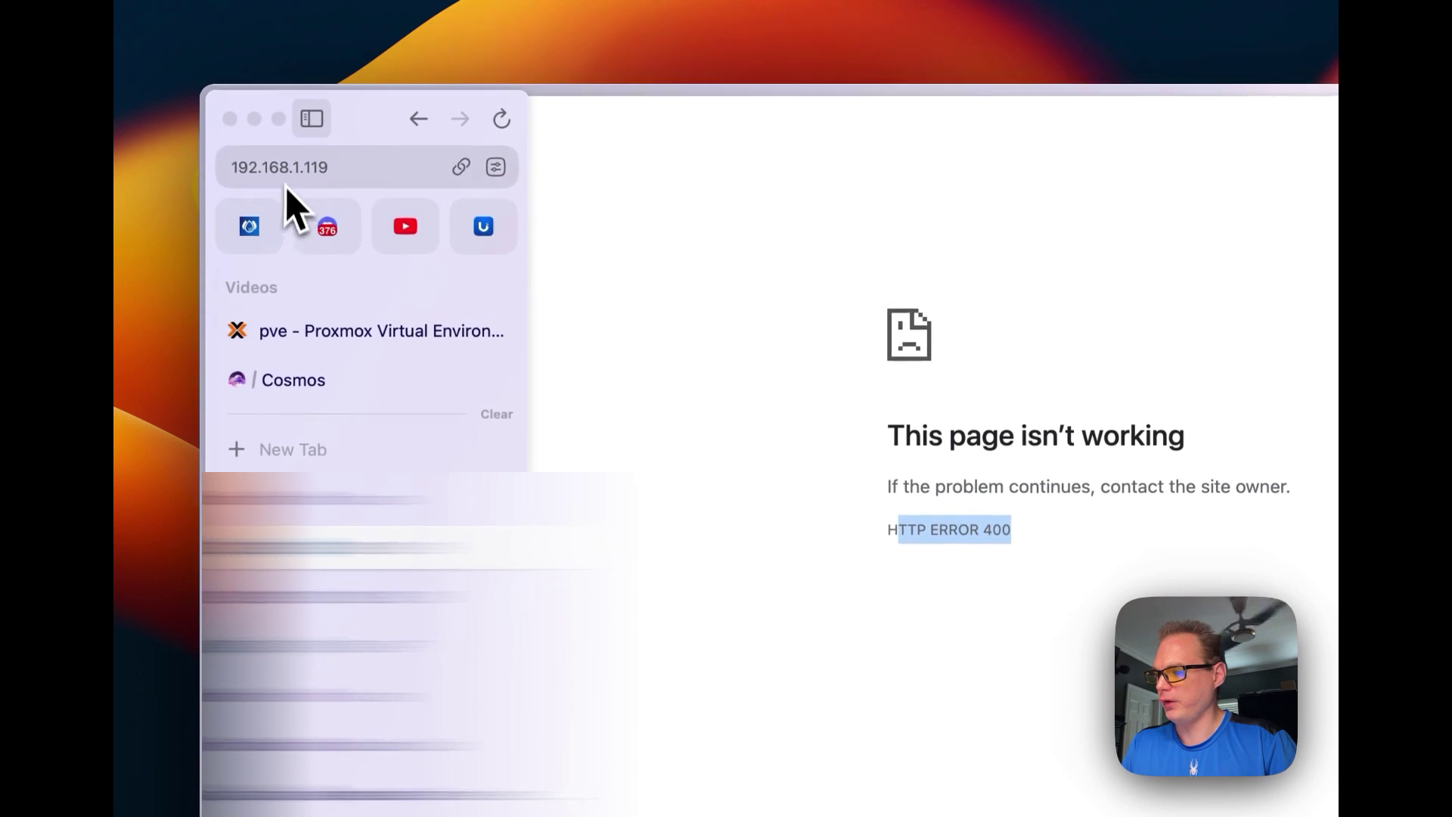
pyautogui.click(292, 201)
pyautogui.click(306, 179)
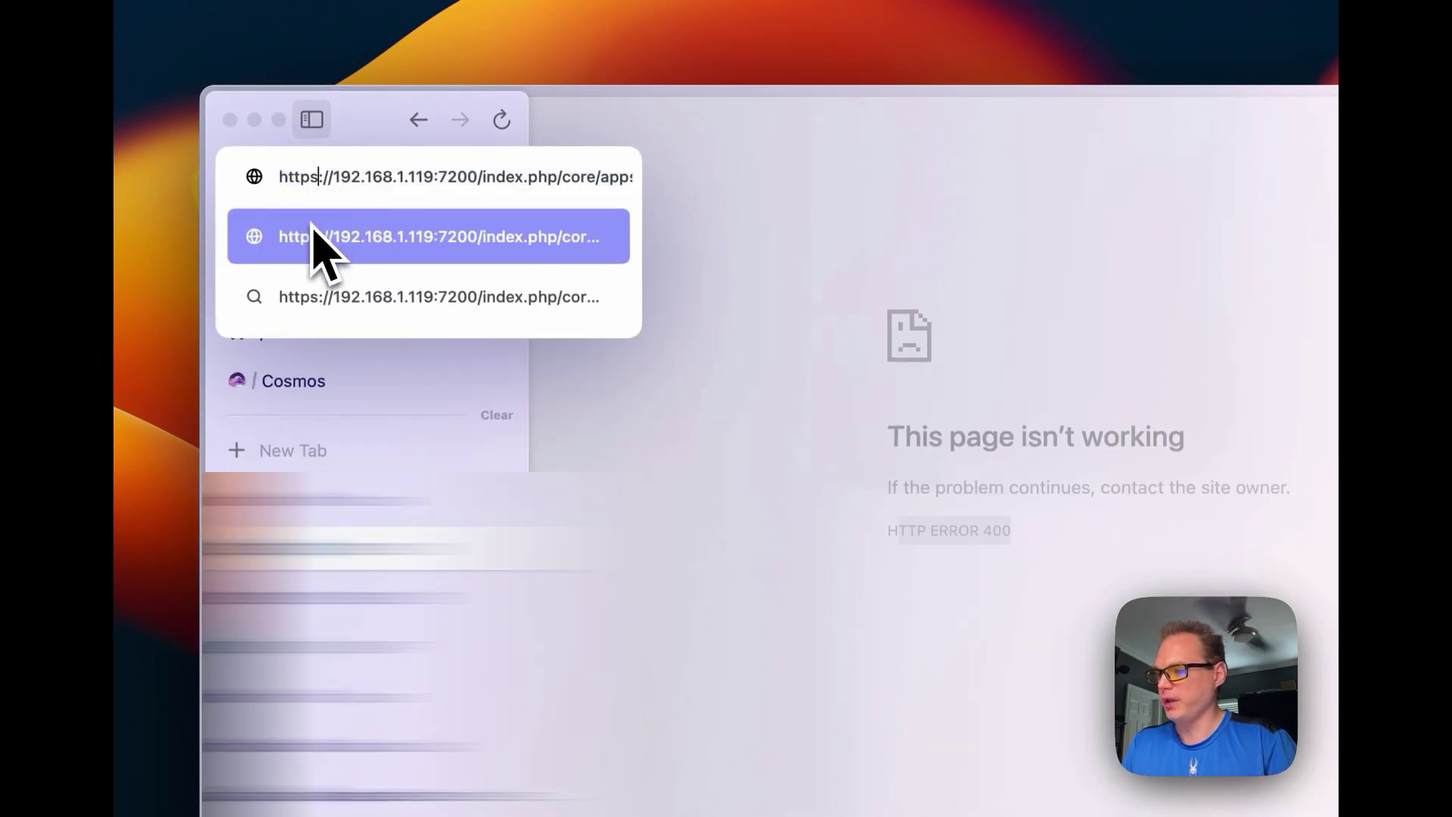
pyautogui.click(313, 231)
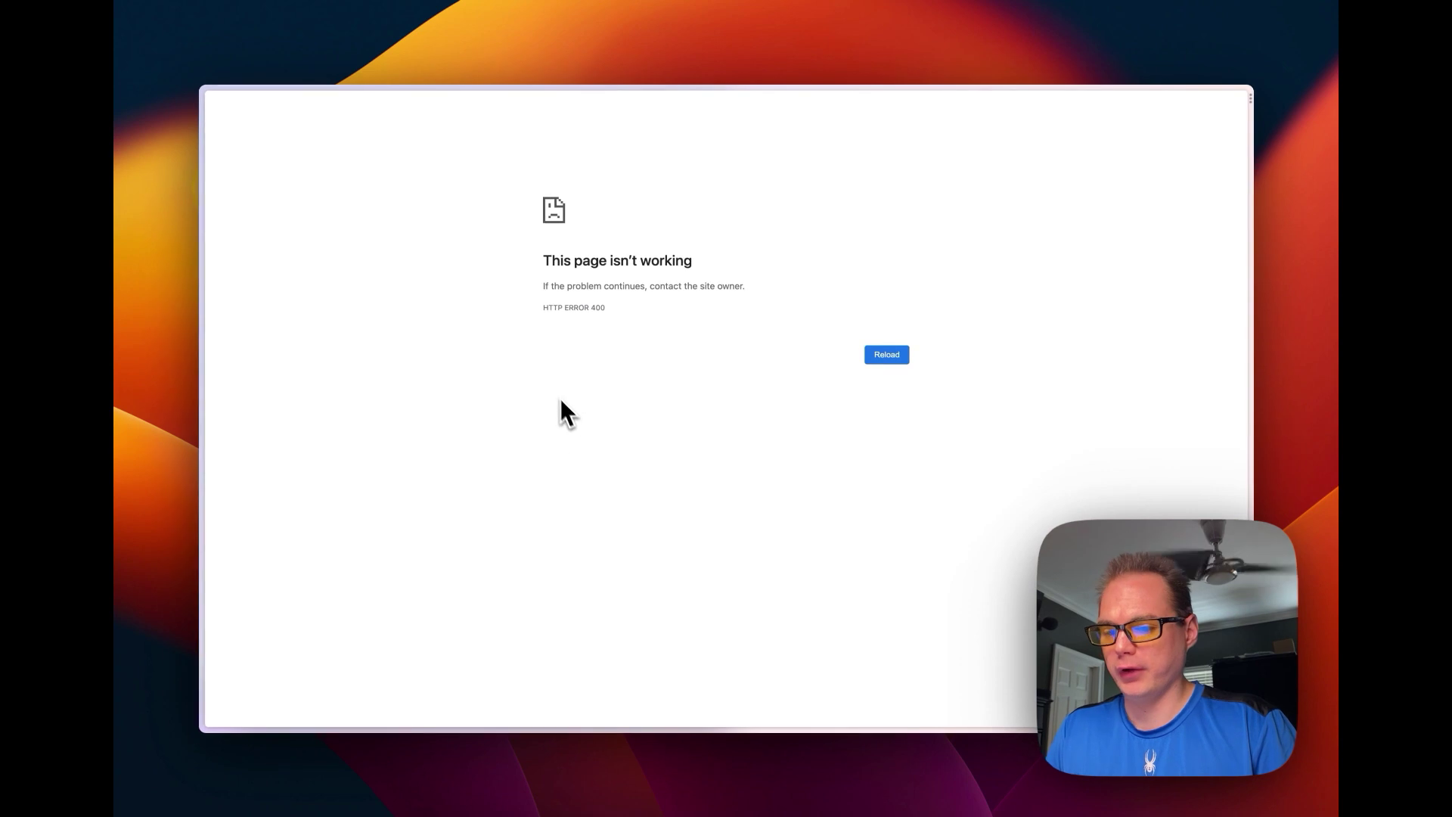
# Reload the Nextcloud dashboard URL using https instead of http.
pyautogui.moveTo(217, 282)
pyautogui.click(233, 134)
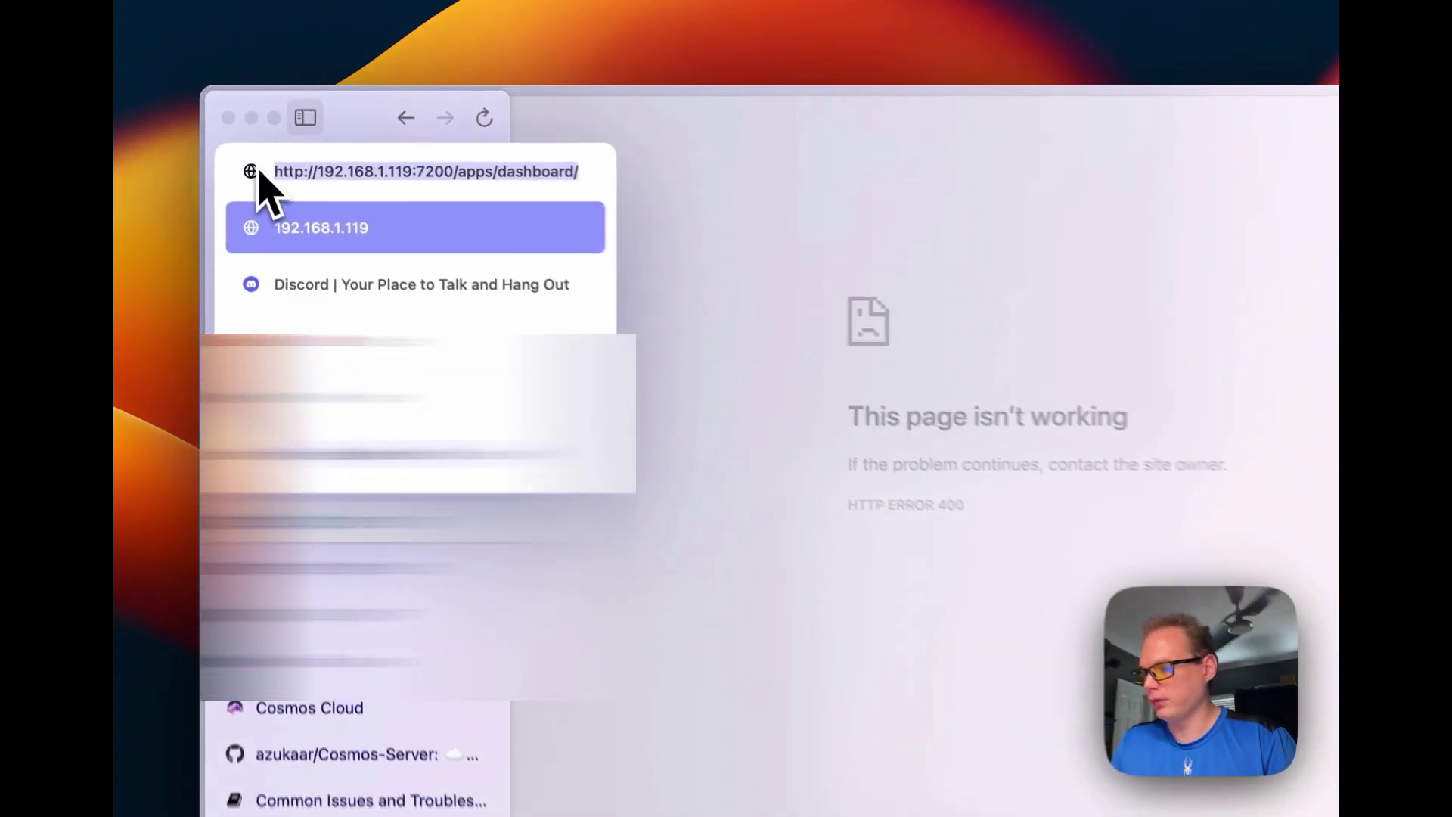
pyautogui.click(299, 172)
pyautogui.write('s')
pyautogui.press('Return')
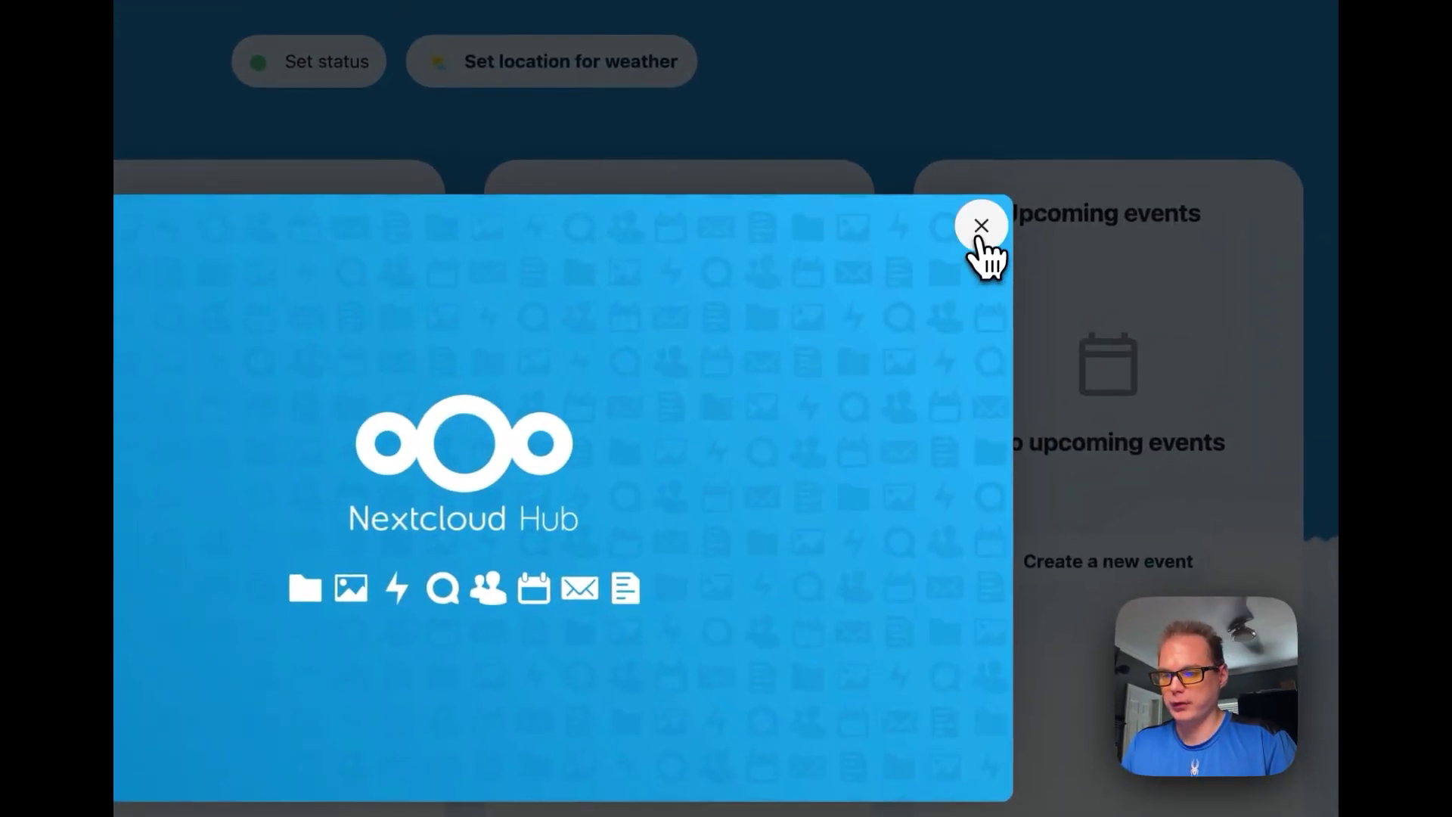
# Close the Nextcloud Hub welcome dialog over the dashboard.
pyautogui.click(979, 236)
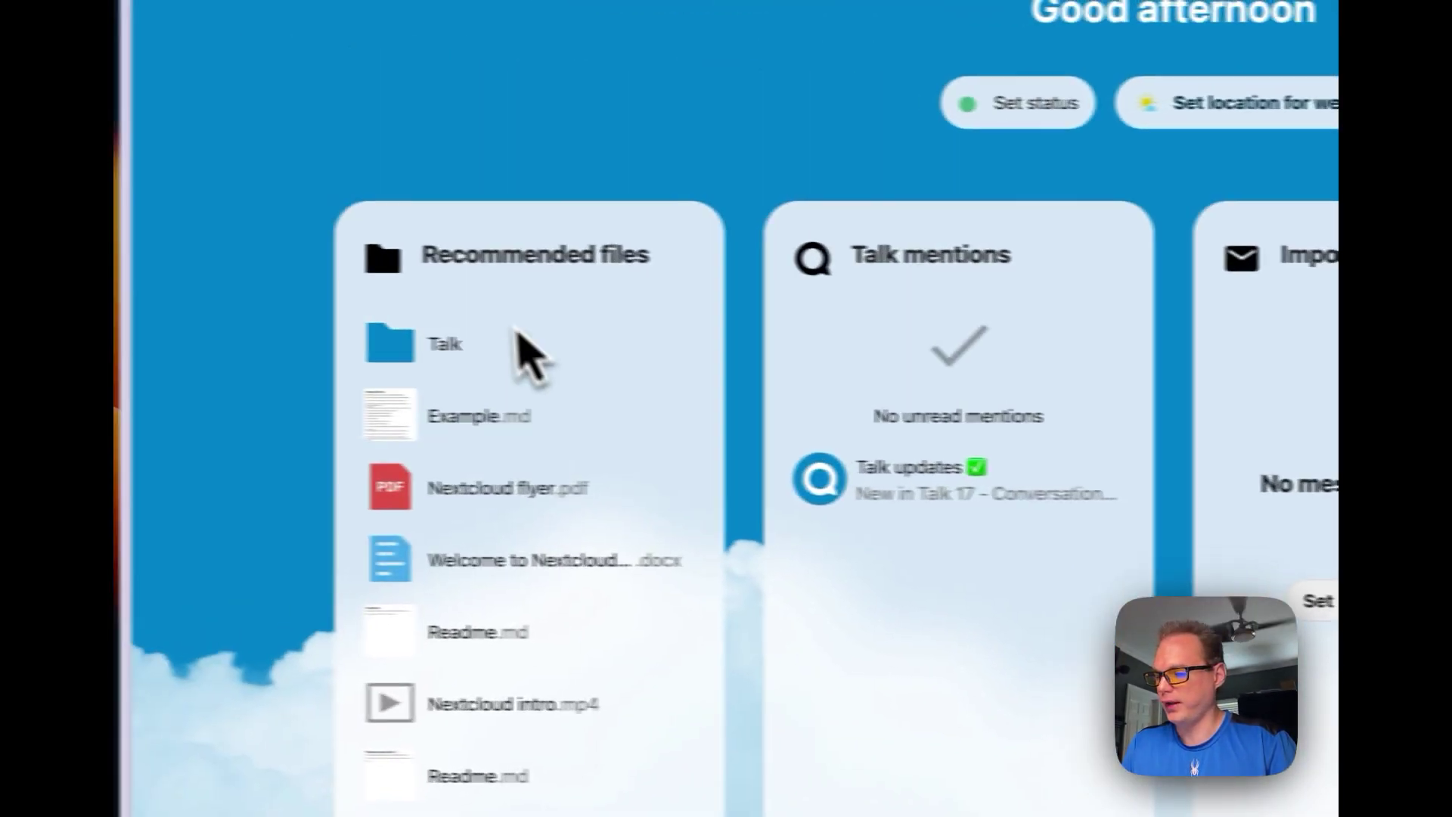